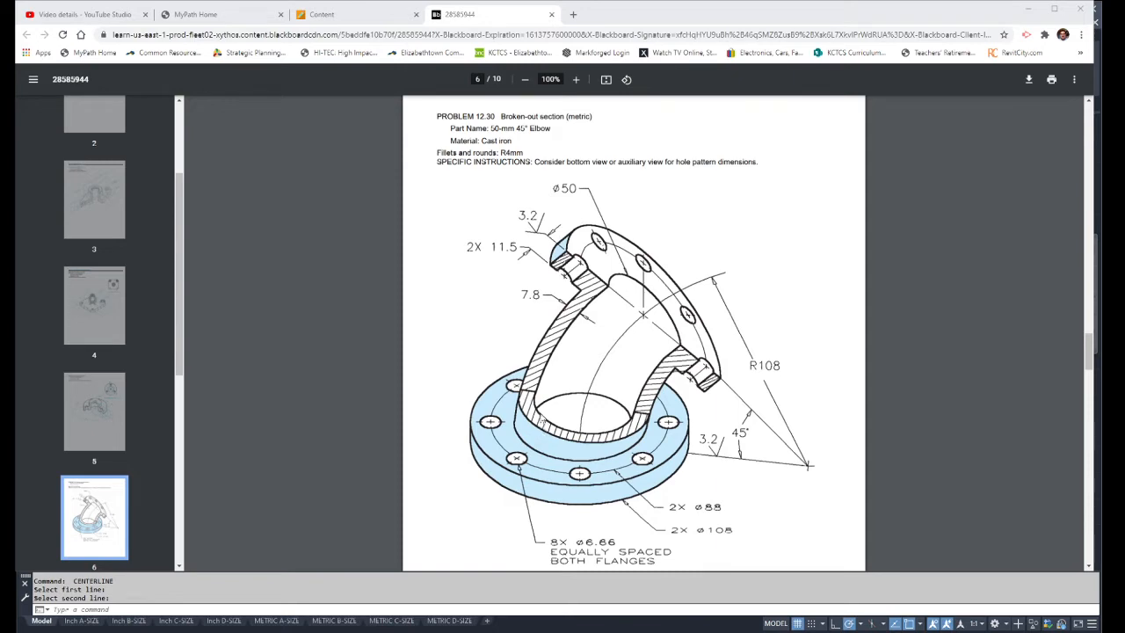
Step: Switch to the vport-test-12-30.dwg drawing in AutoCAD and examine the elbow's section view and the hole pattern in View A-A
mouse_move(556, 632)
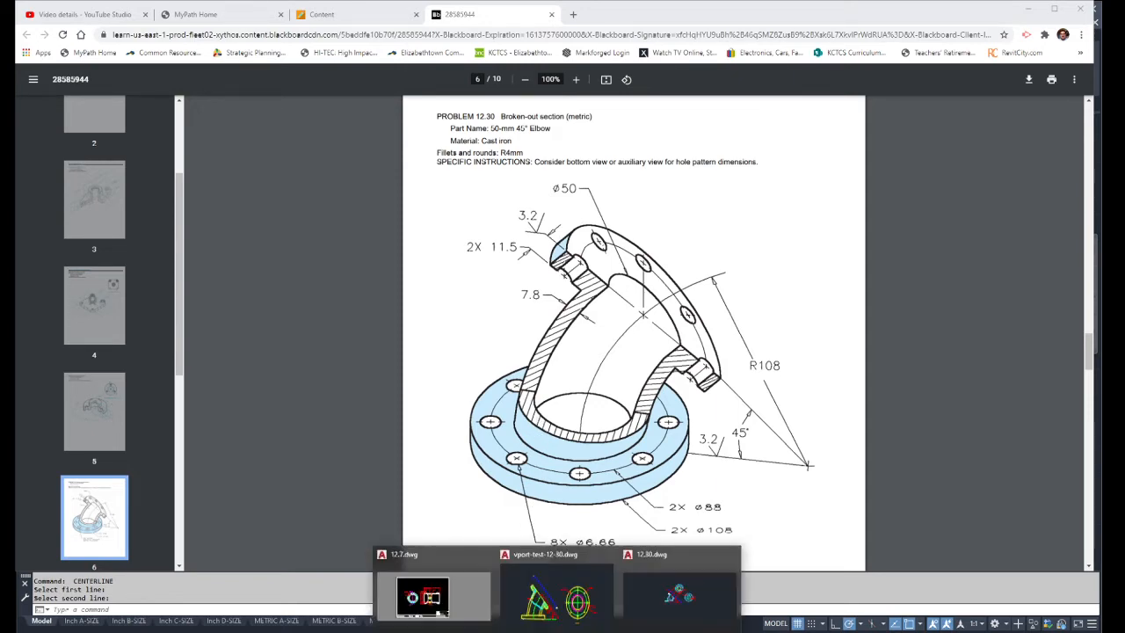
click(571, 592)
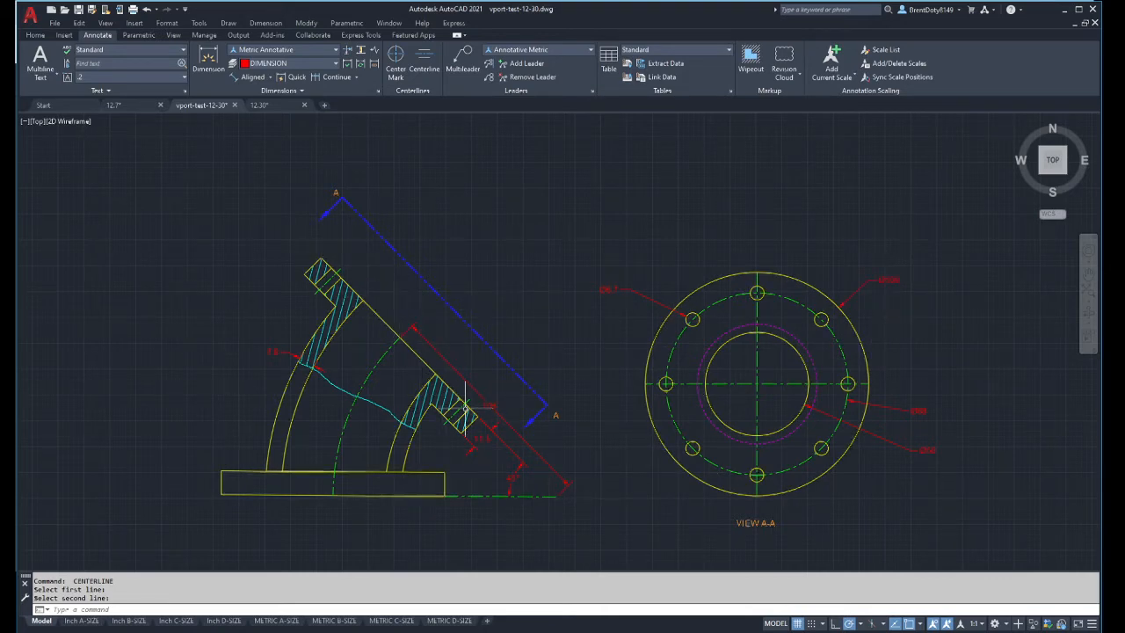
scroll(464, 404, up, 2)
scroll(514, 453, up, 2)
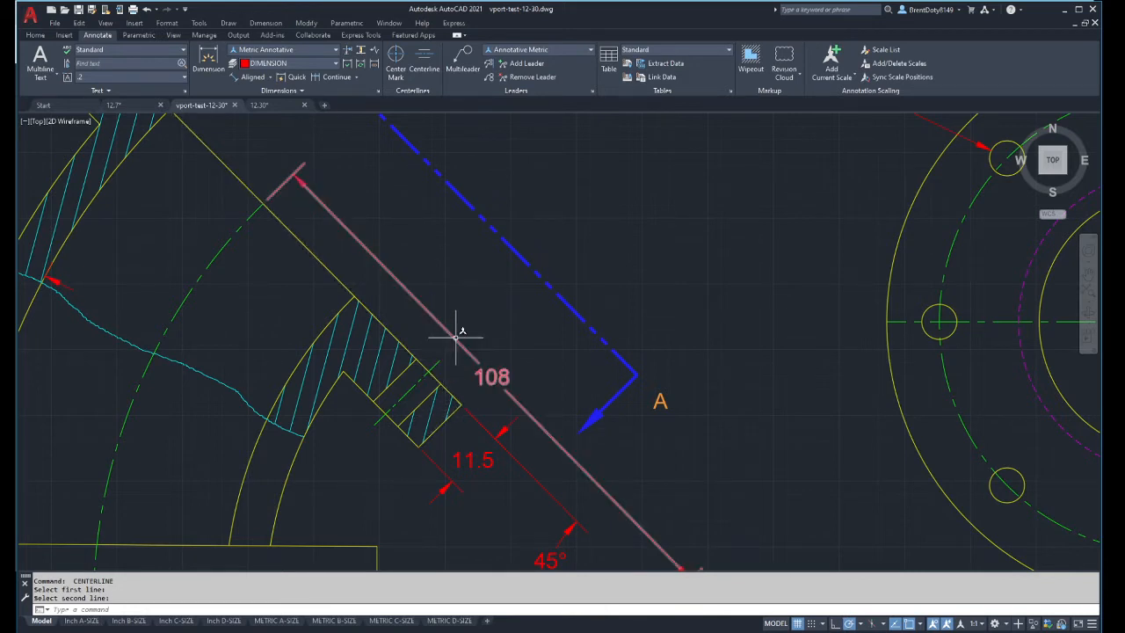
scroll(455, 336, down, 2)
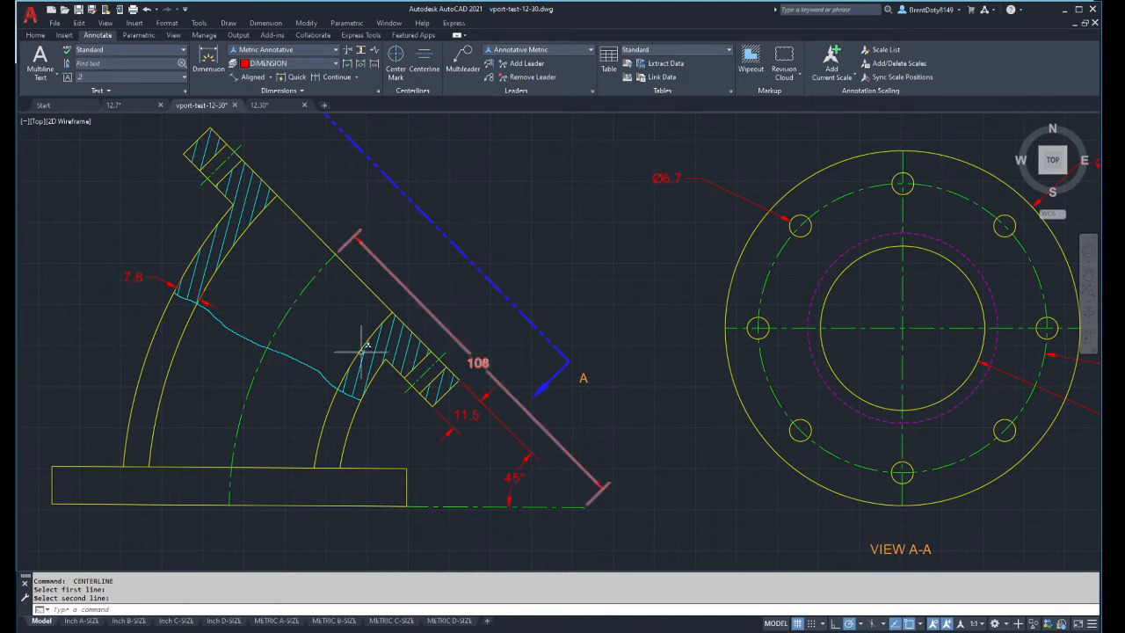
scroll(446, 355, down, 2)
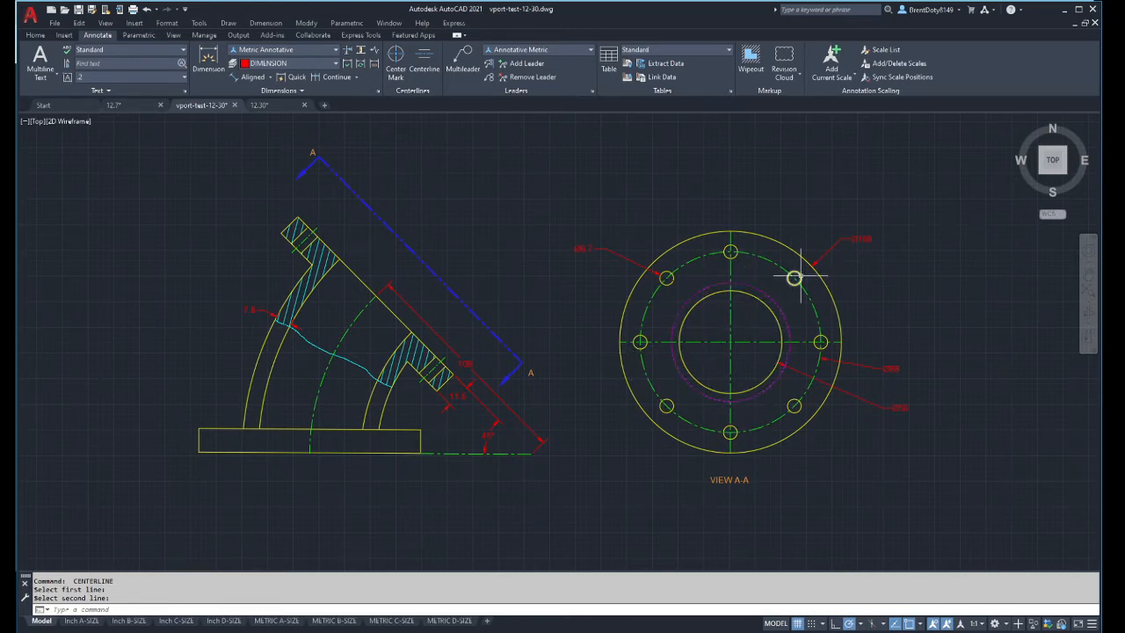
scroll(794, 278, up, 5)
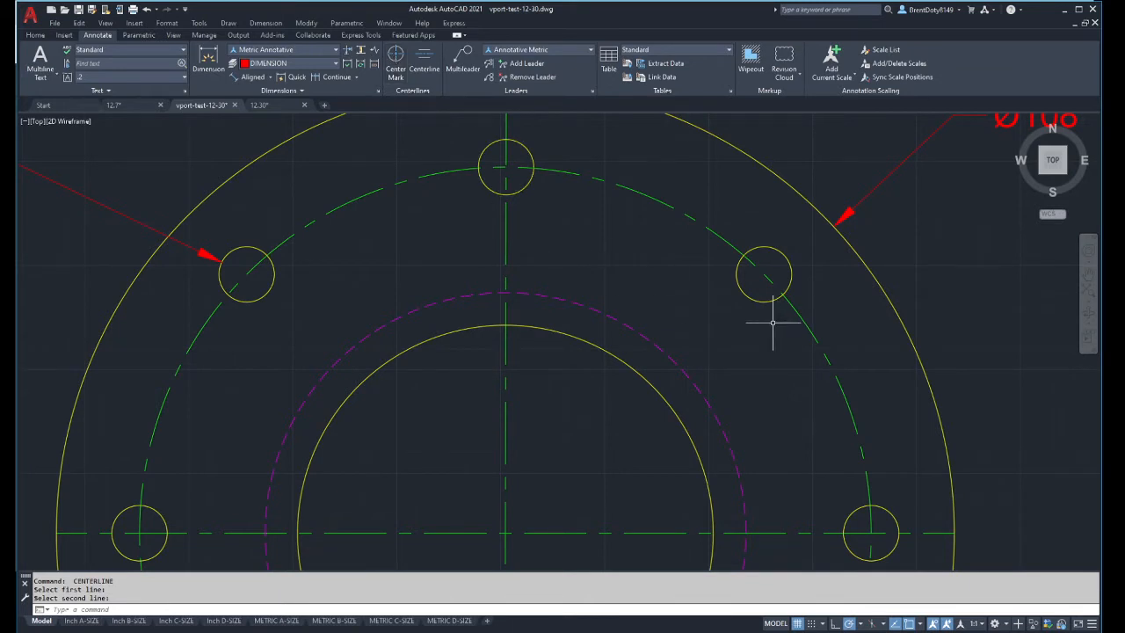
scroll(744, 326, down, 2)
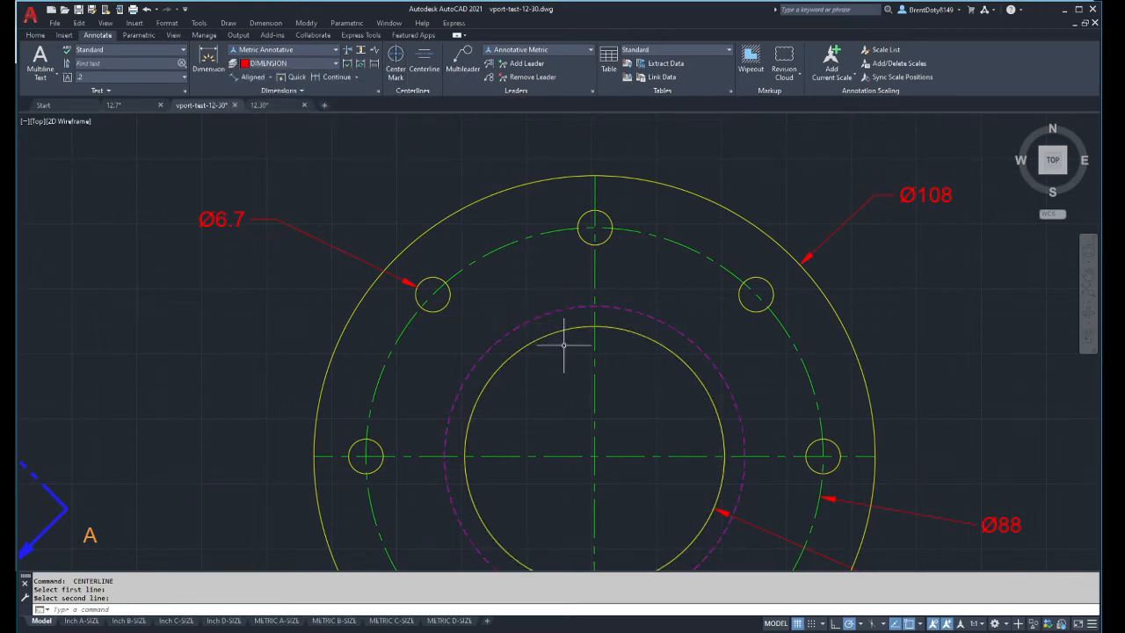
Step: Check the centerline extension setting with CENTEREXE, accepting 3.0000
text(CENTER)
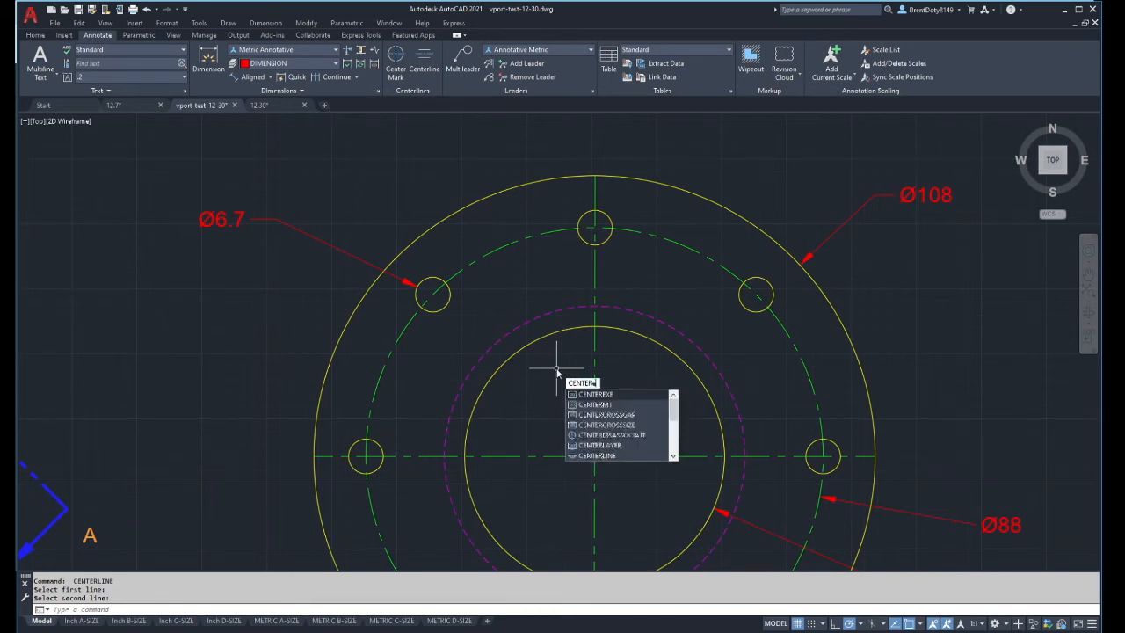
text(EXE)
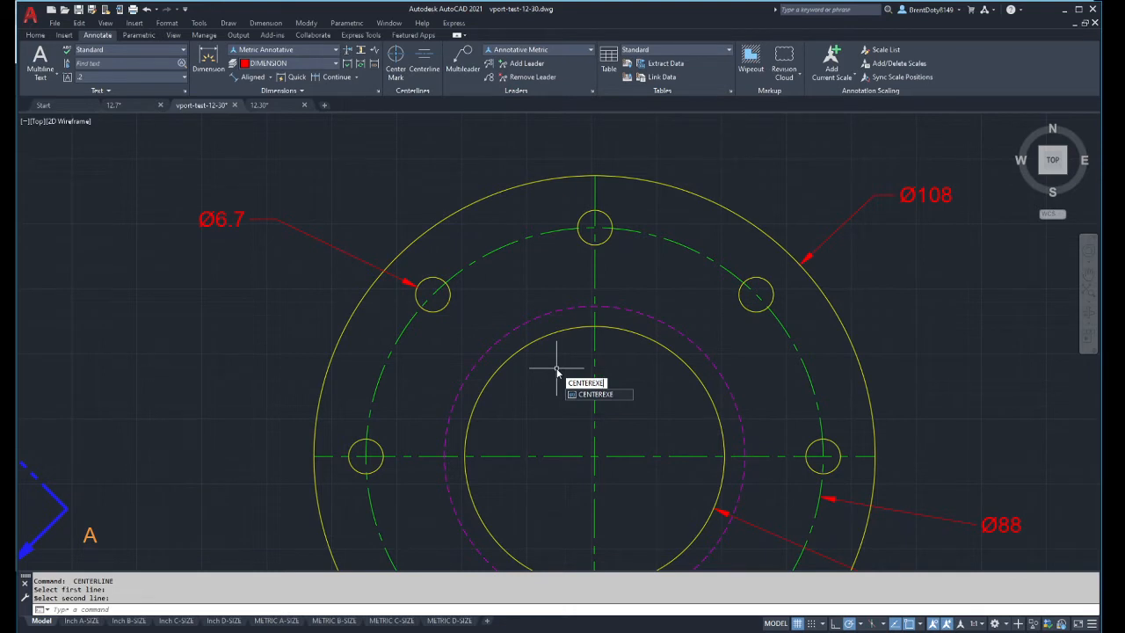
key(Return)
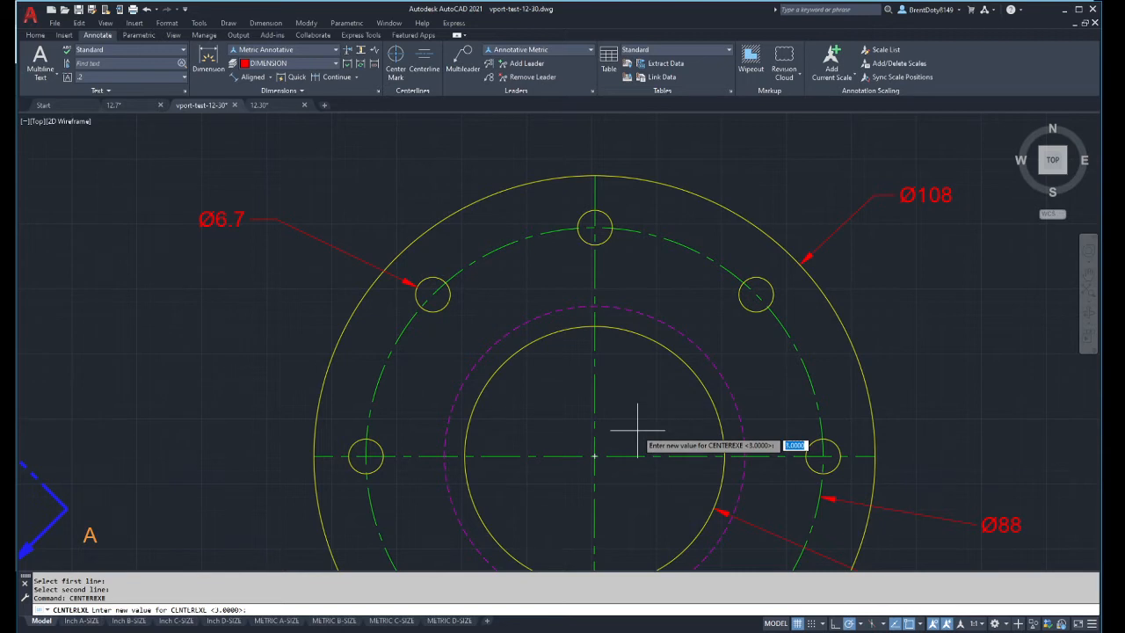
key(Return)
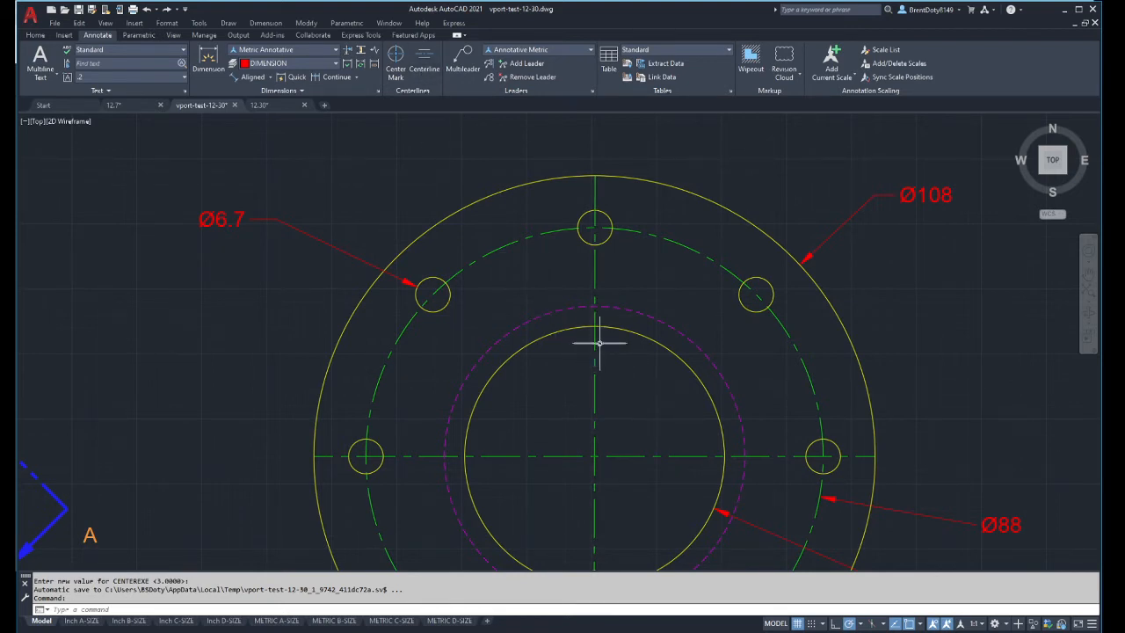
Step: Create a centerline between the two short end edges of the elbow's angled flange
scroll(599, 342, down, 4)
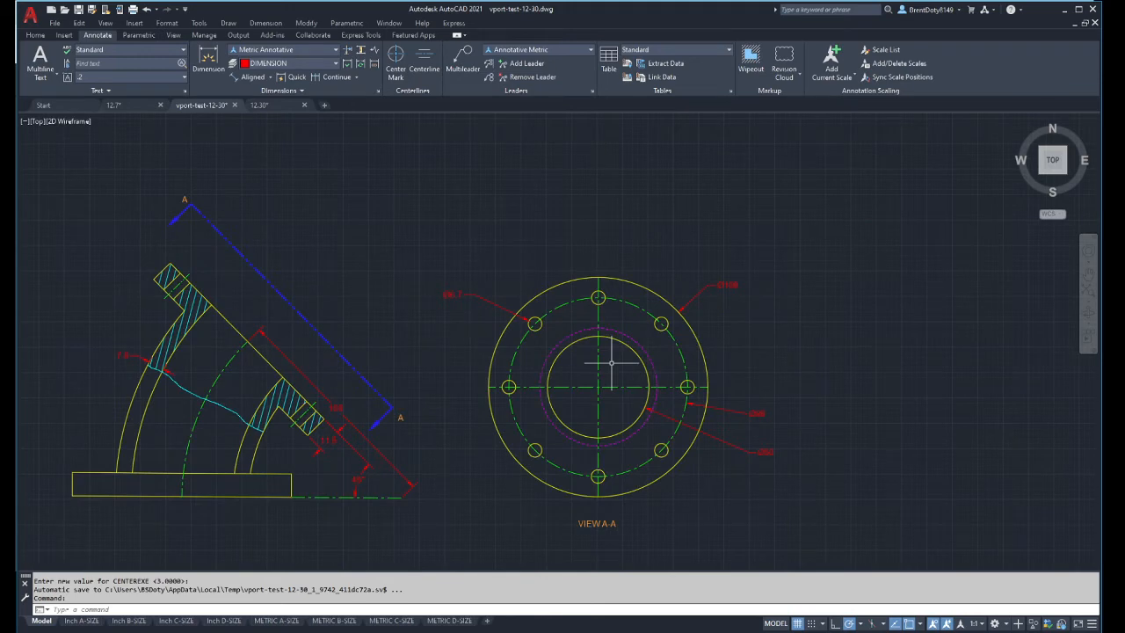
scroll(299, 406, up, 4)
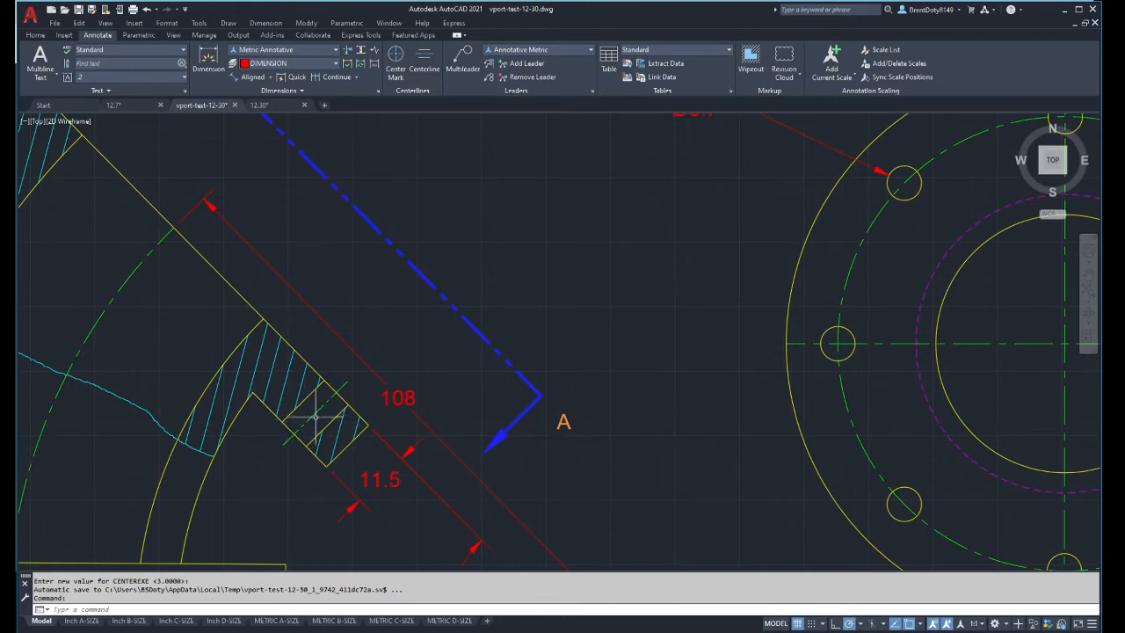
scroll(323, 427, down, 2)
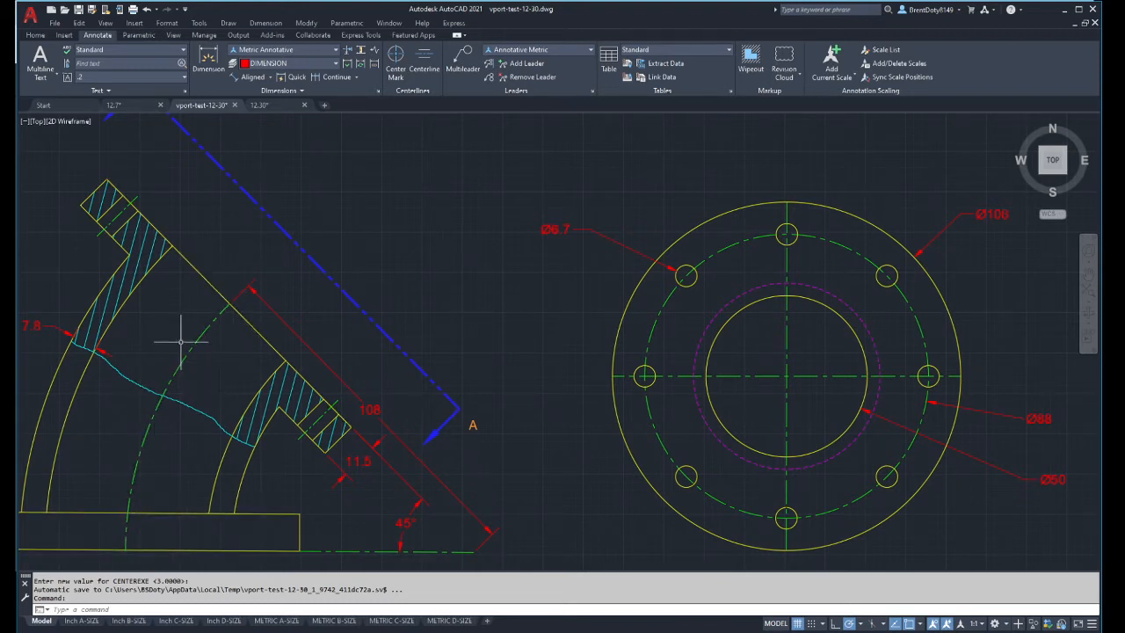
click(425, 62)
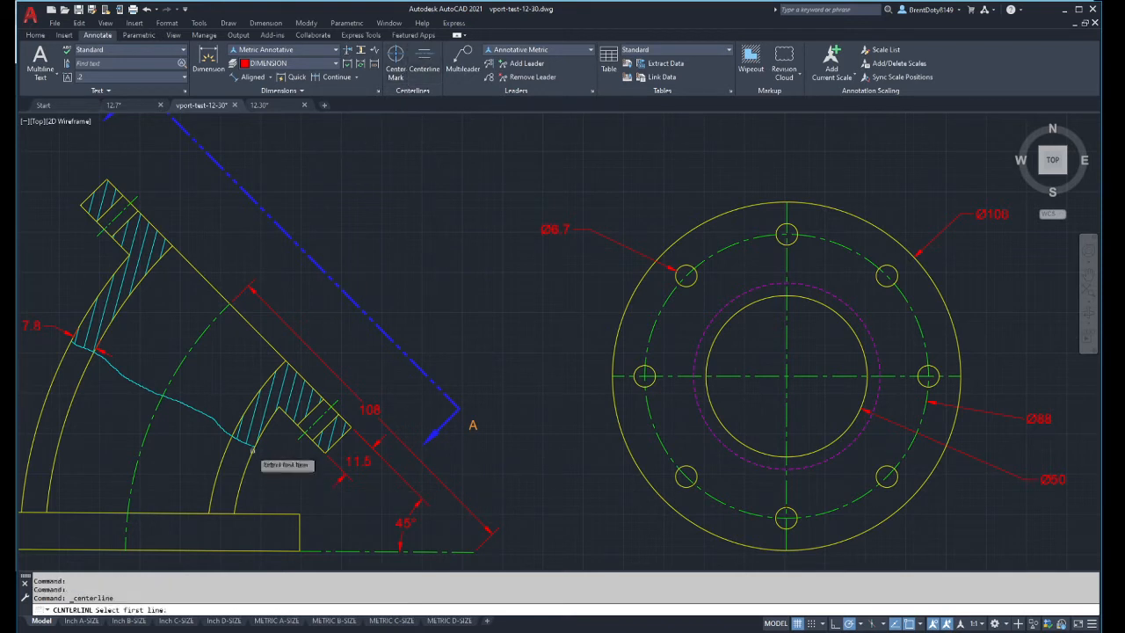
click(224, 450)
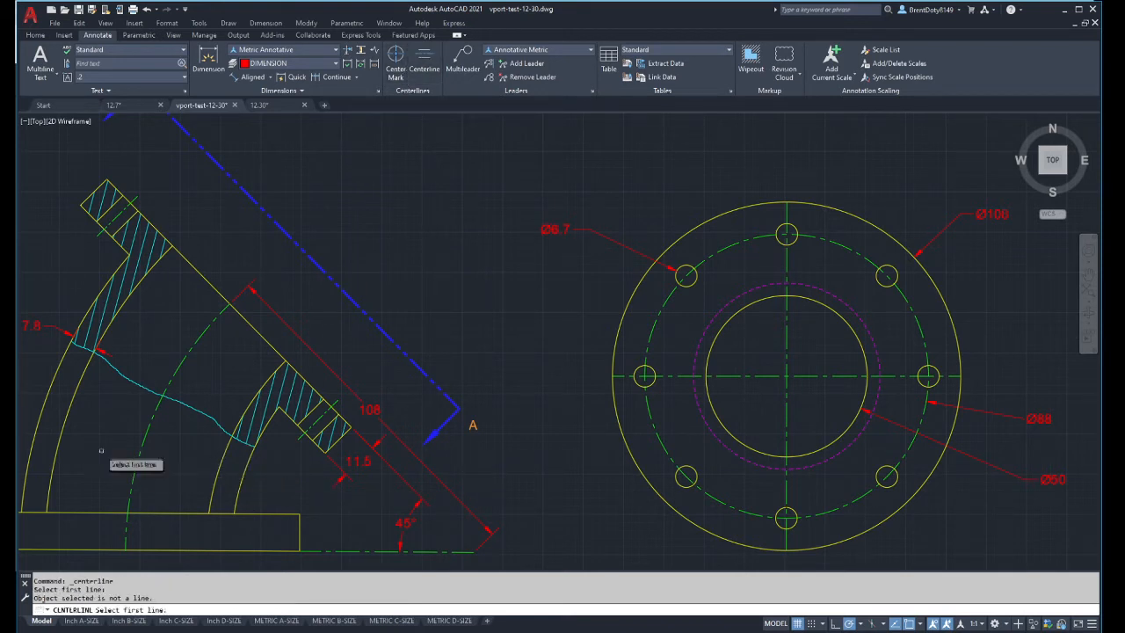
click(86, 370)
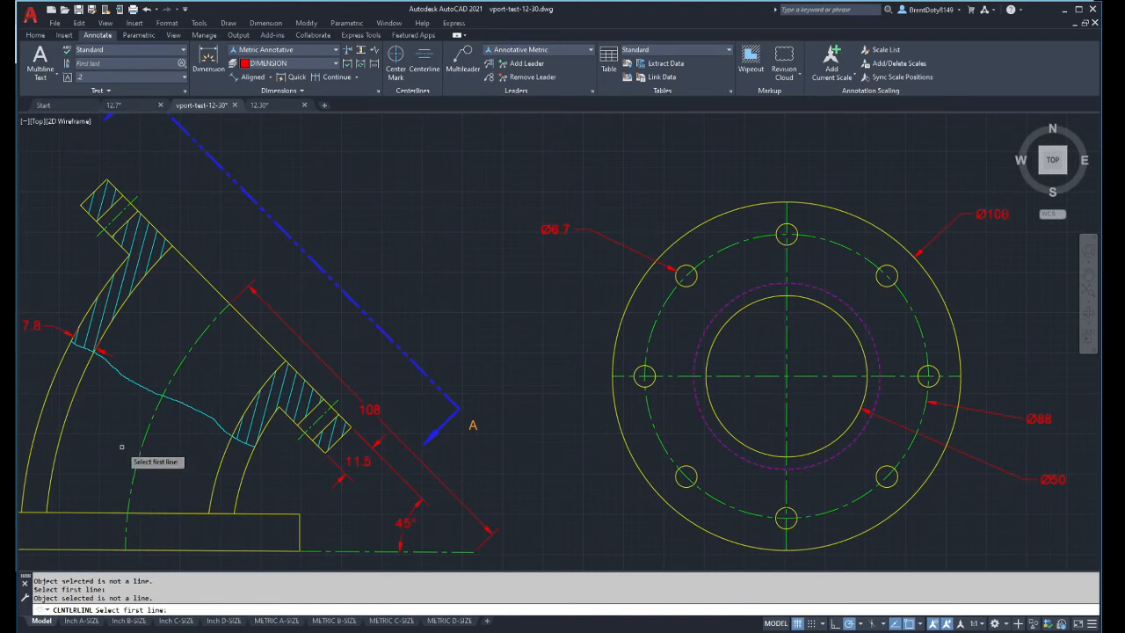
click(339, 441)
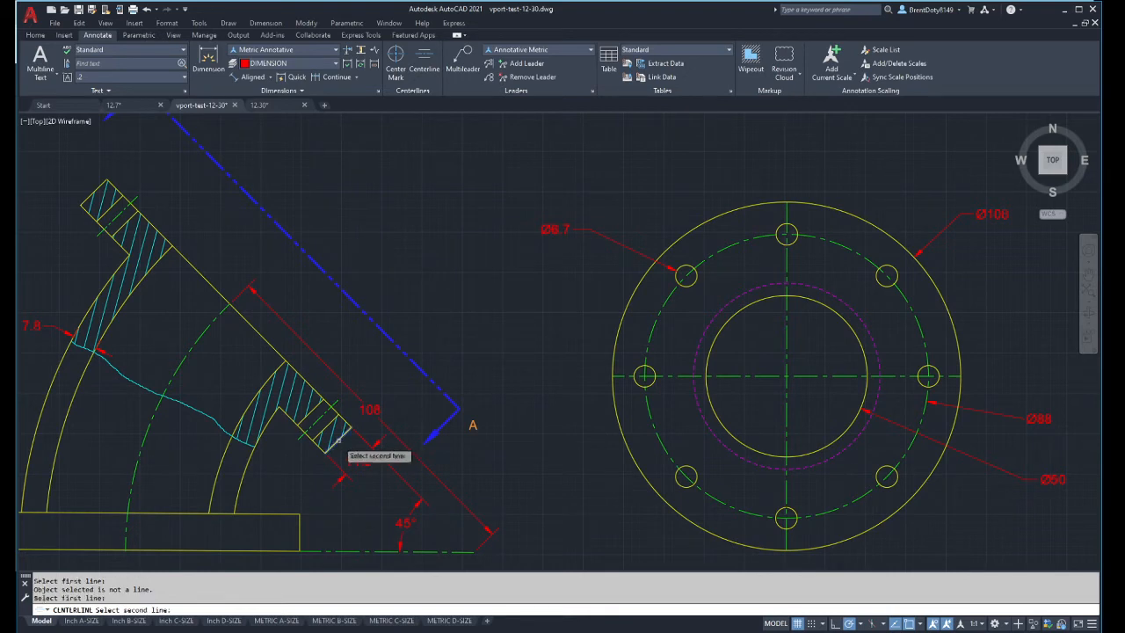
click(100, 186)
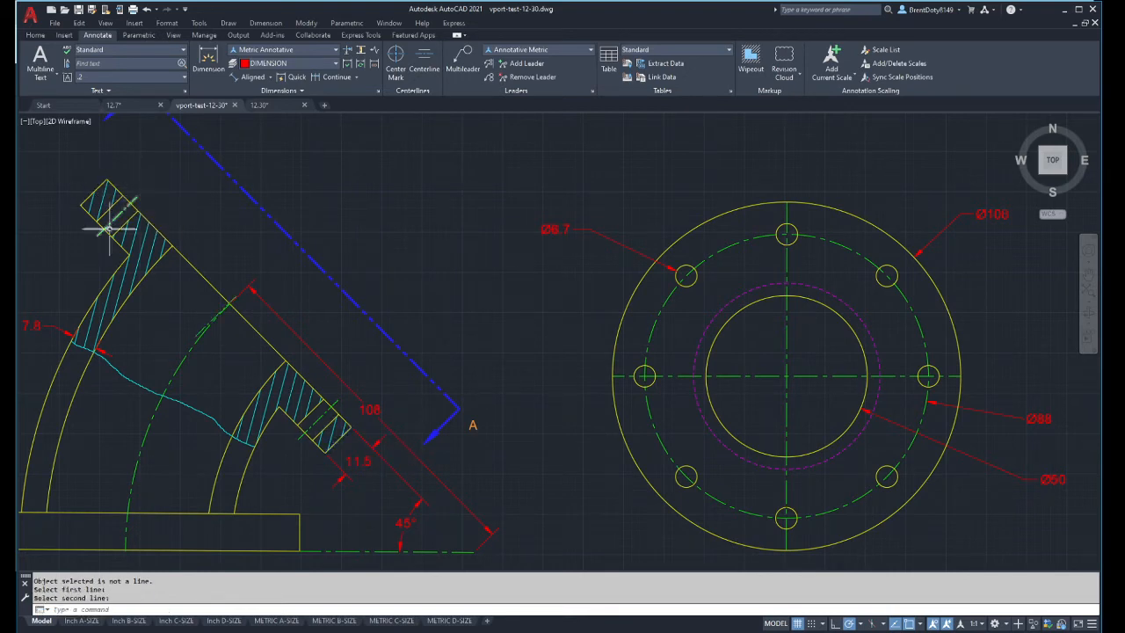
scroll(224, 302, down, 4)
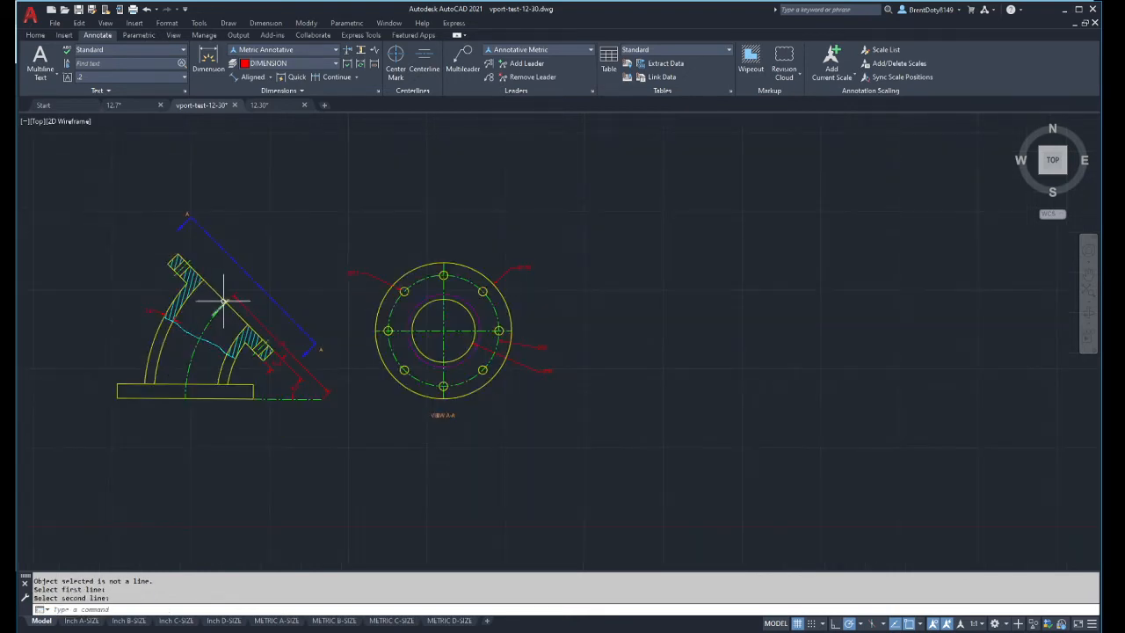
scroll(226, 302, up, 9)
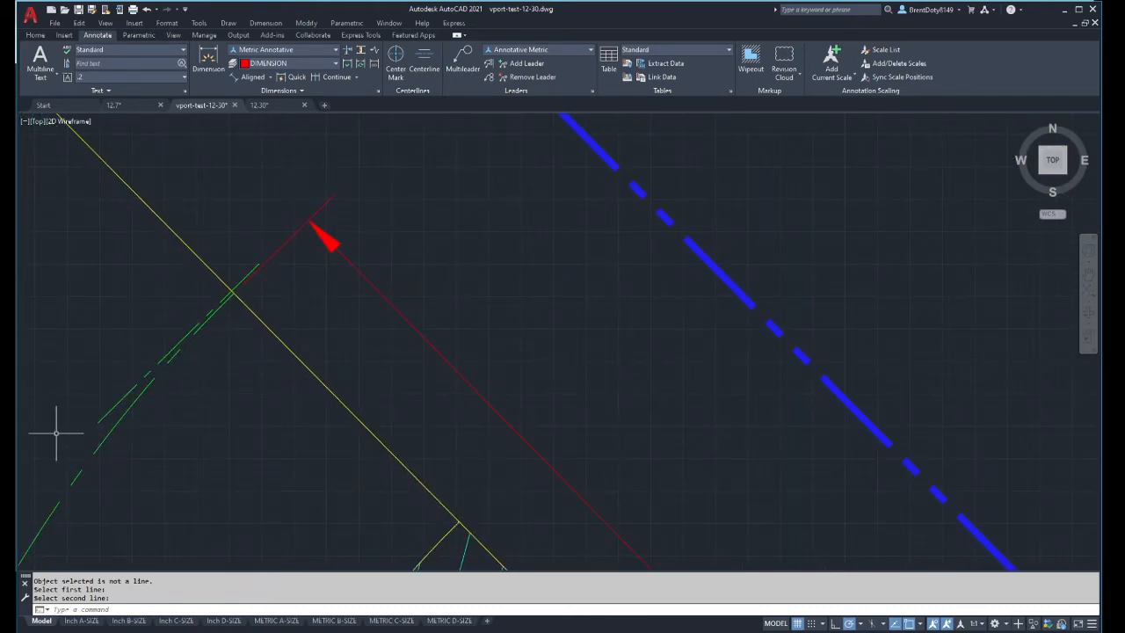
scroll(56, 432, down, 6)
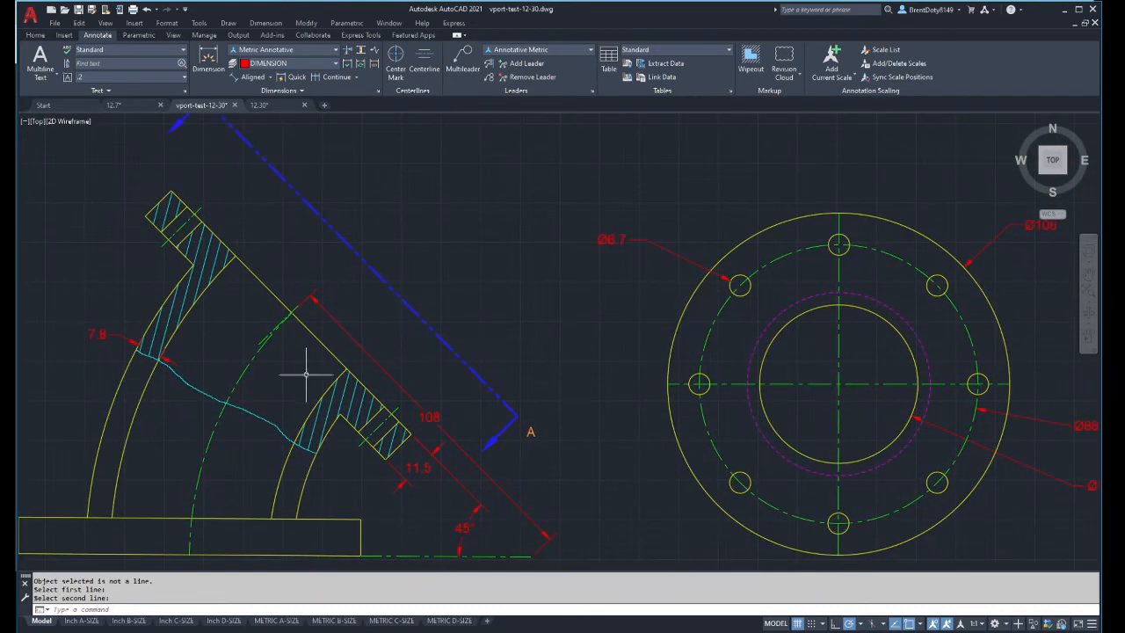
Step: Delete the straight centerline at the middle of the elbow's angled flange
scroll(244, 334, up, 2)
key(Escape)
click(266, 341)
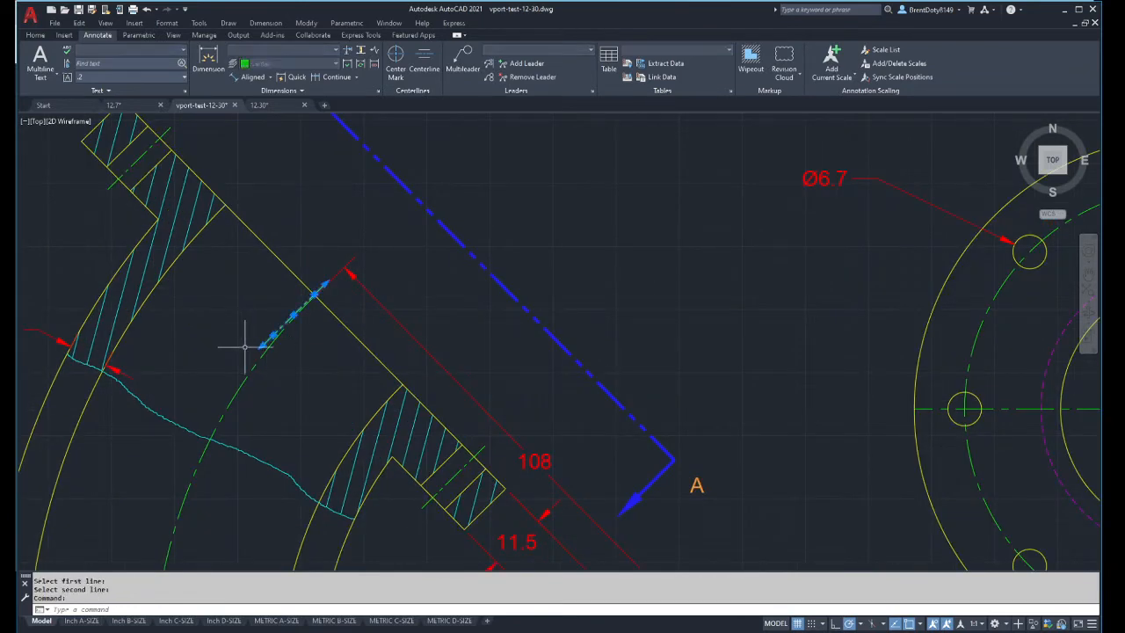
key(Delete)
Step: Examine the angle, wall thickness and bend radius dimensions and the A-A cutting line on the elbow's section view
scroll(235, 347, down, 5)
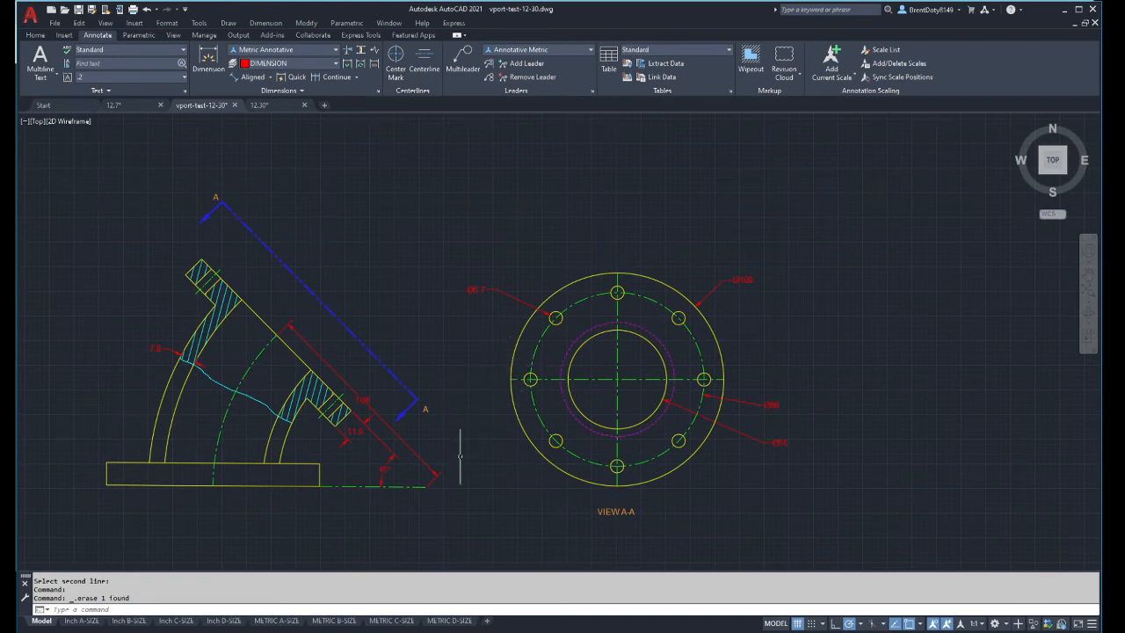
scroll(409, 483, up, 2)
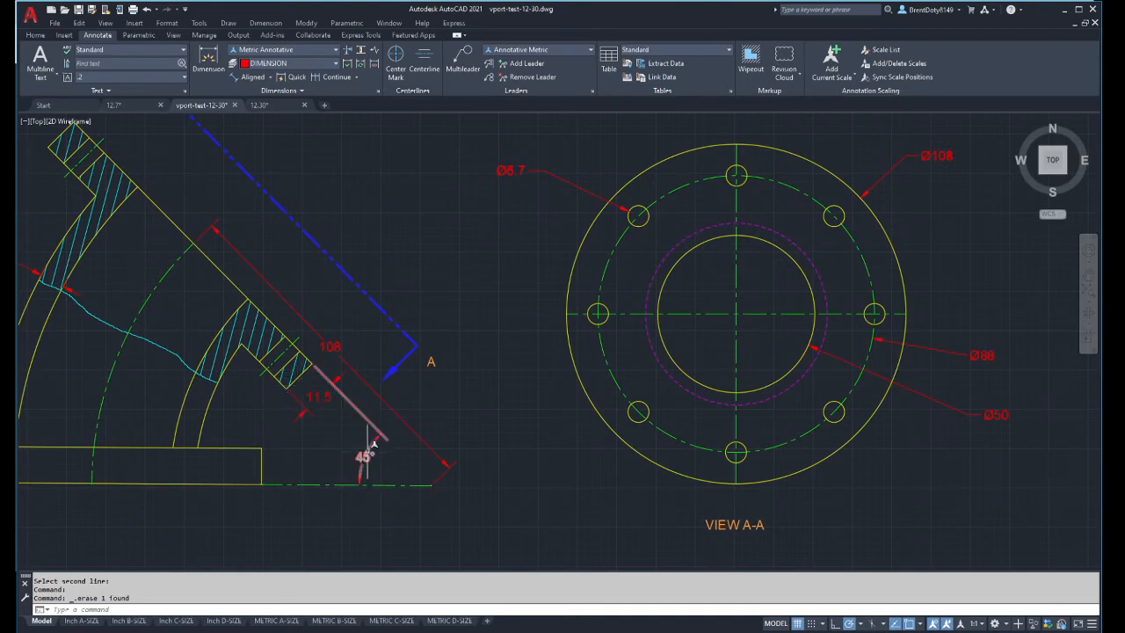
scroll(363, 461, down, 2)
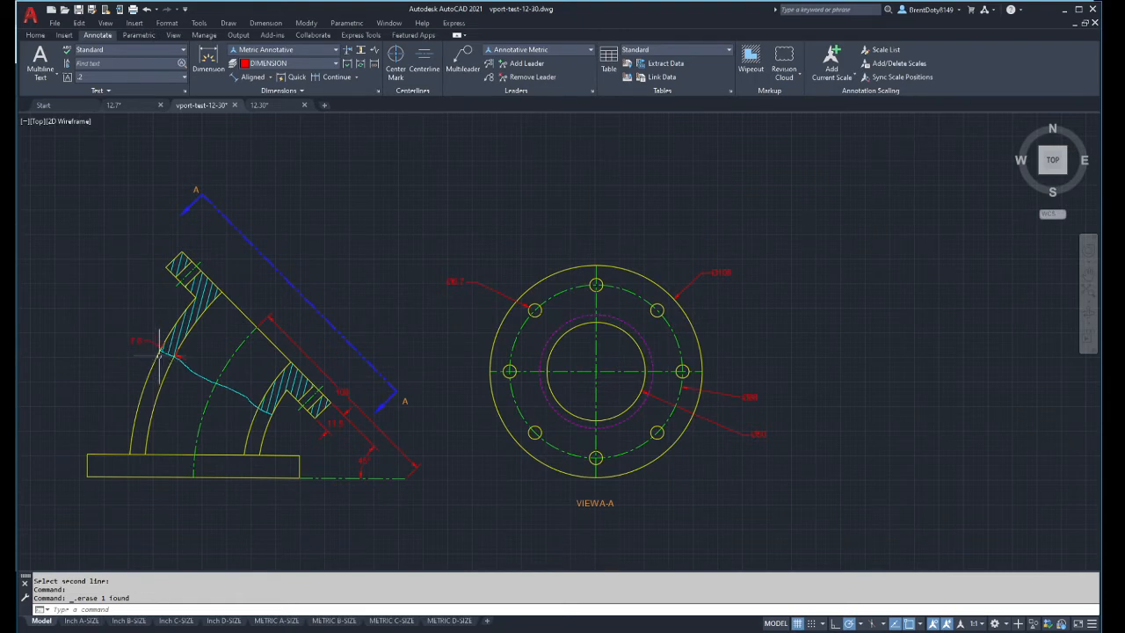
scroll(159, 352, up, 8)
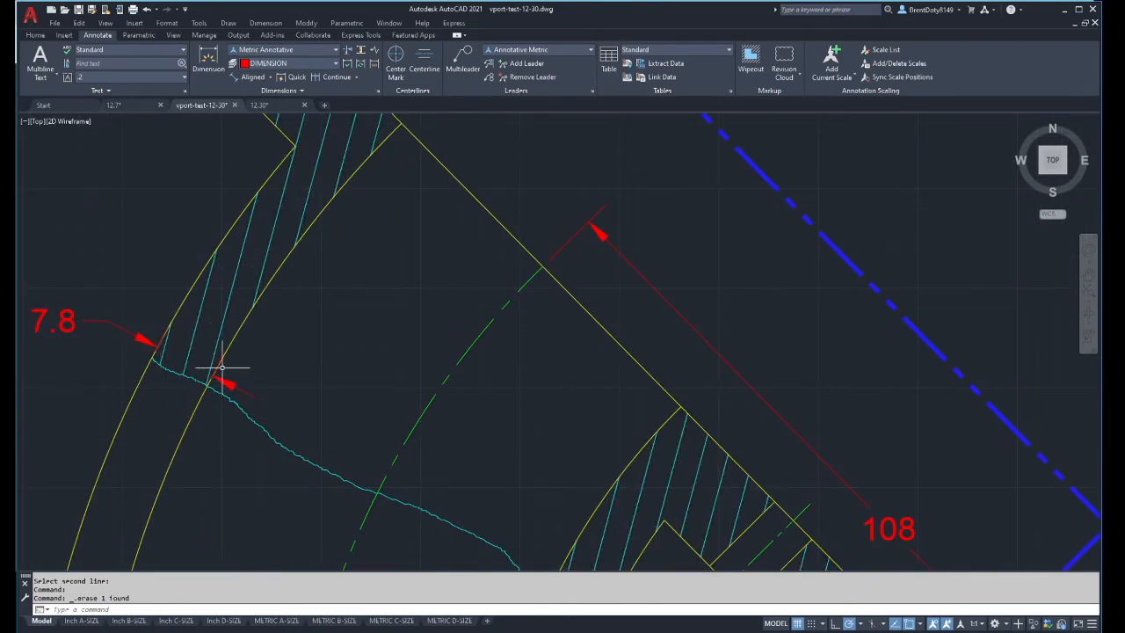
scroll(222, 369, down, 5)
scroll(298, 523, down, 2)
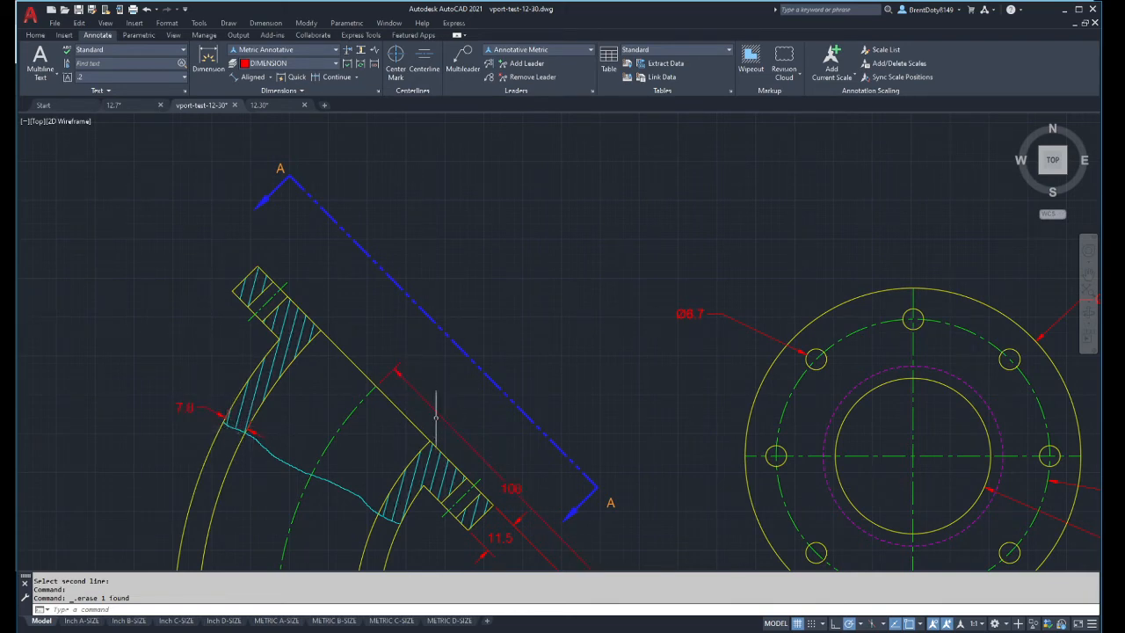
scroll(434, 408, up, 2)
scroll(434, 427, down, 6)
scroll(445, 498, up, 2)
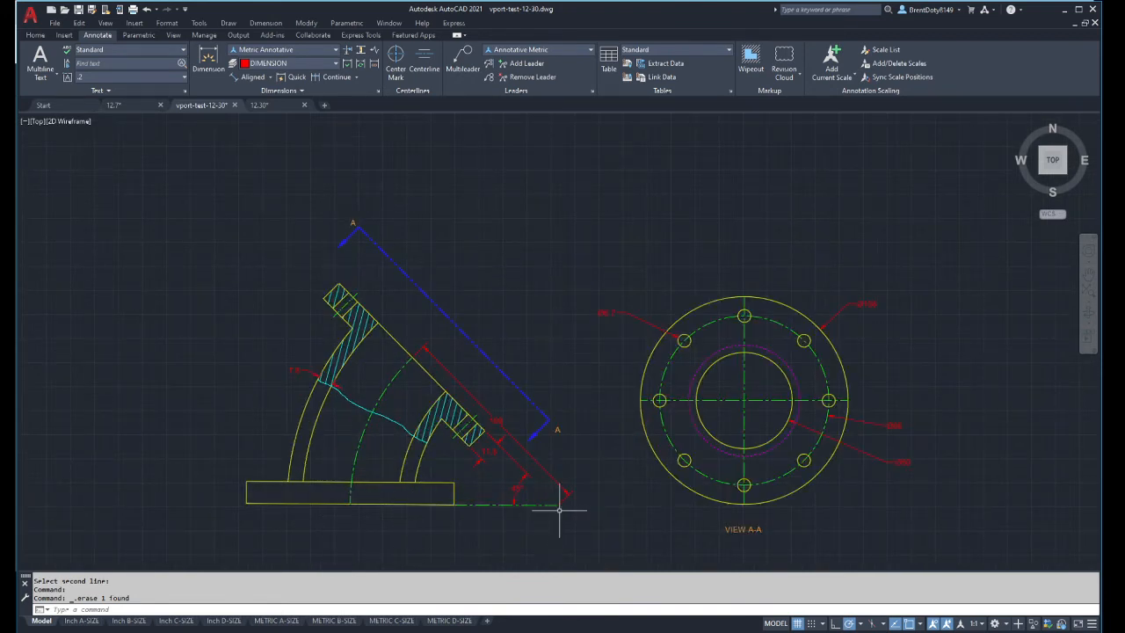
Step: Stretch the 108 dimension's origin from the angled flange to the centerline arc's lower end, and place its dimension line just below the base
click(415, 352)
scroll(414, 382, up, 2)
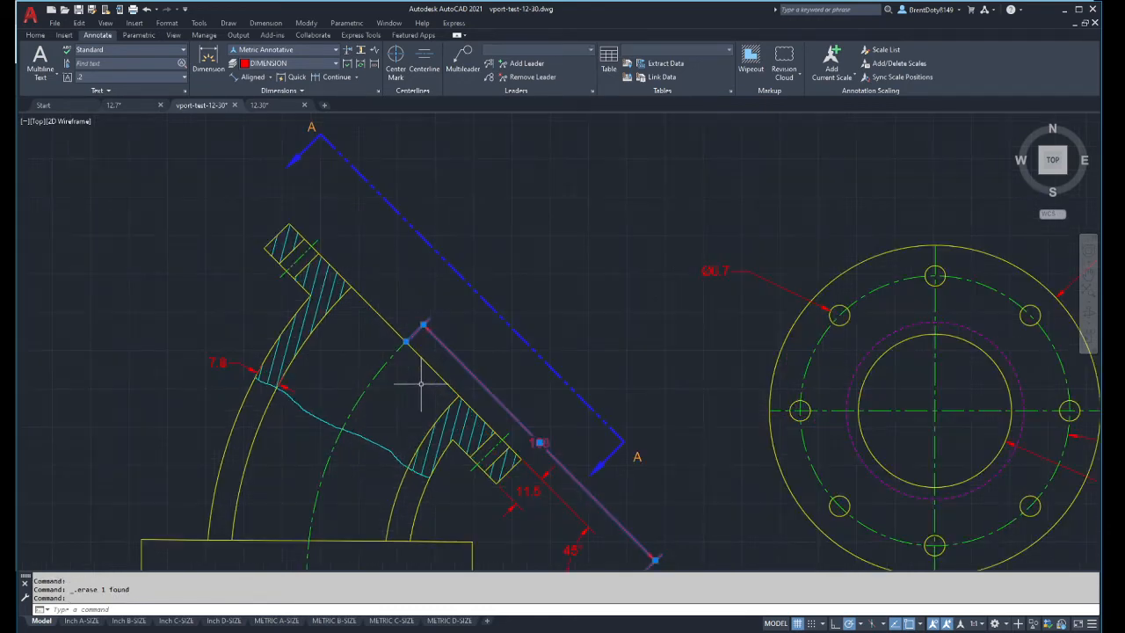
click(406, 341)
scroll(313, 520, down, 2)
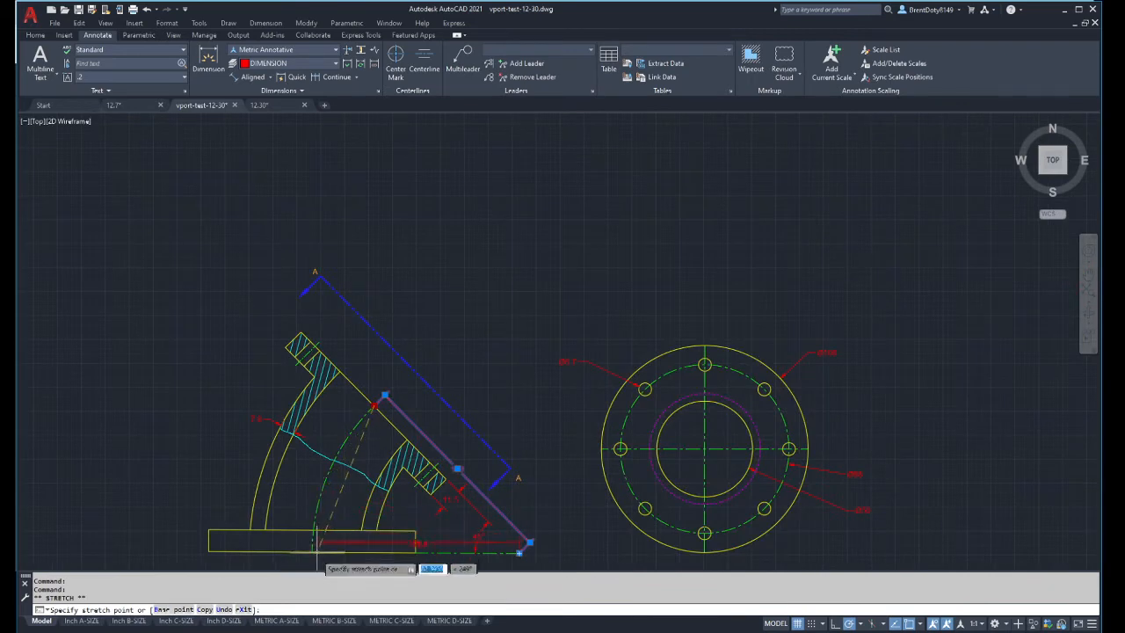
scroll(317, 550, up, 2)
scroll(314, 549, up, 2)
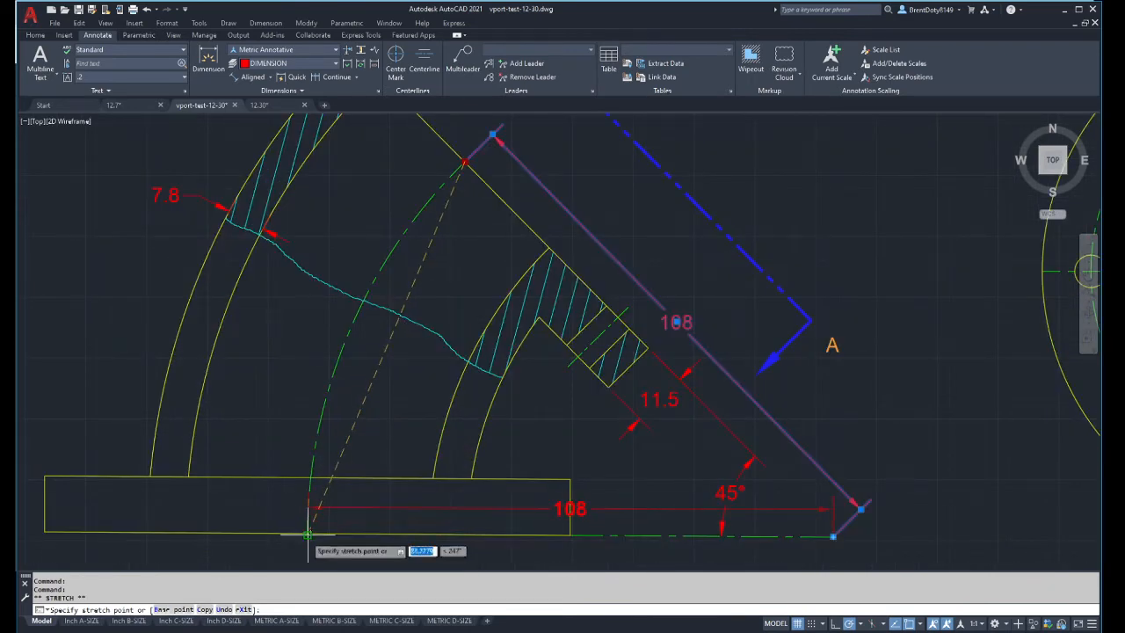
click(309, 533)
scroll(492, 532, down, 2)
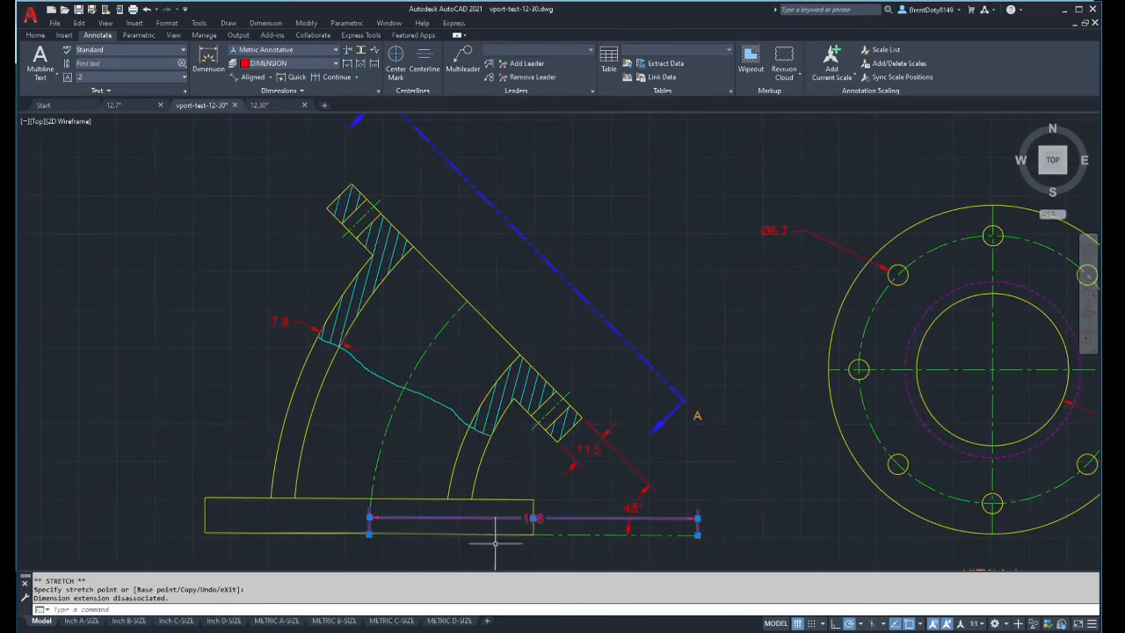
click(697, 519)
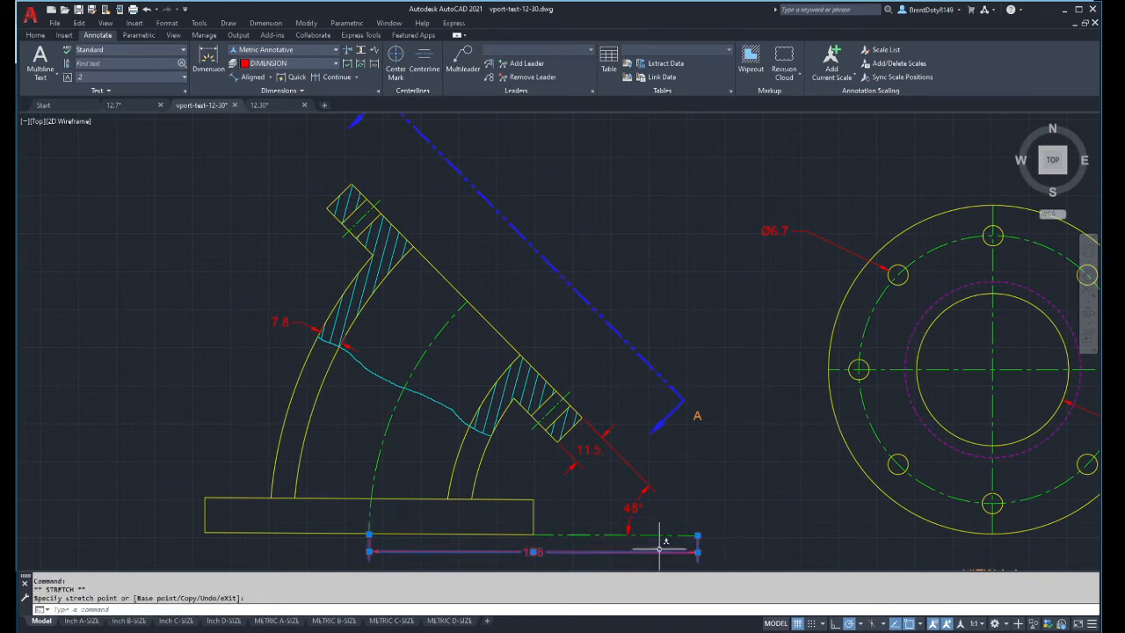
key(Escape)
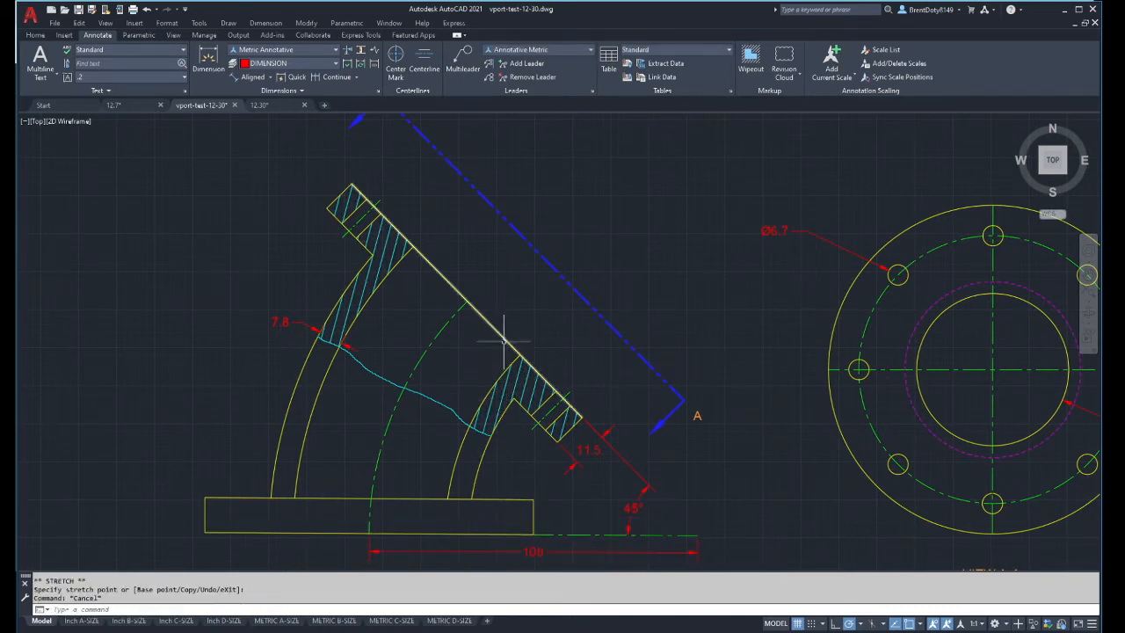
Step: Add an aligned dimension for the angled flange's full face length between its two outer corners, placed inside the A-A cutting line
scroll(503, 341, down, 3)
scroll(502, 330, up, 3)
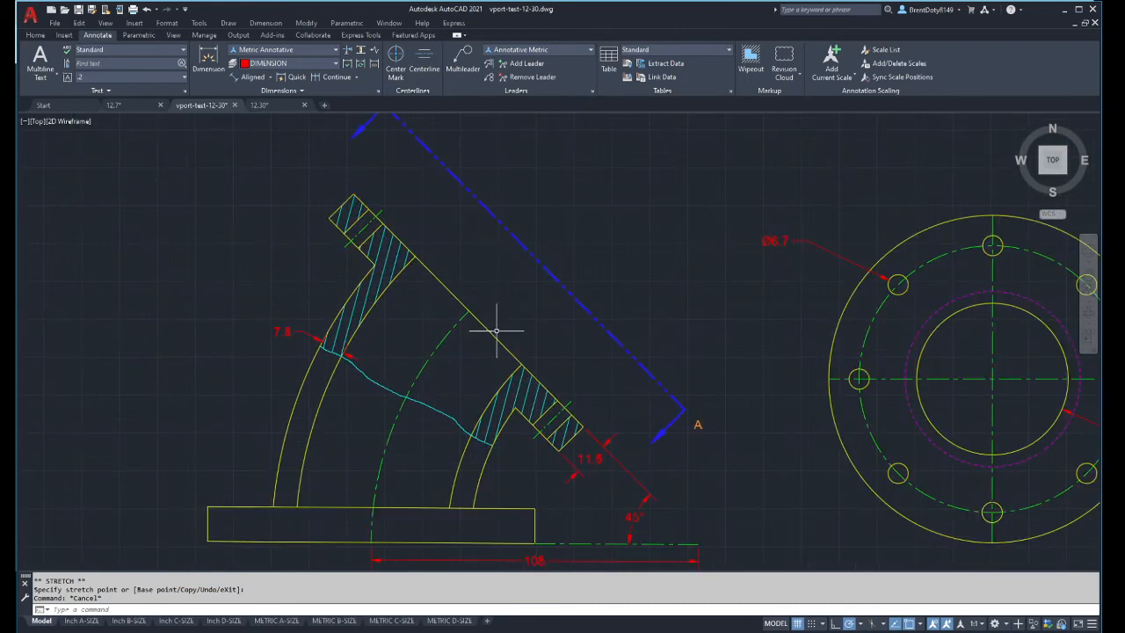
click(268, 77)
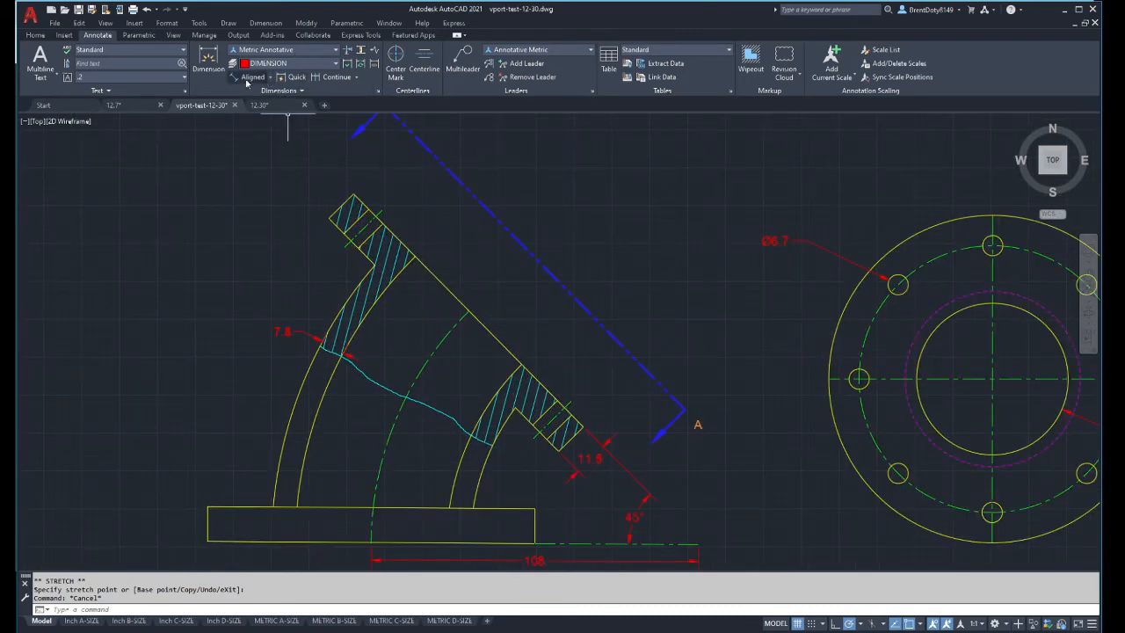
click(354, 193)
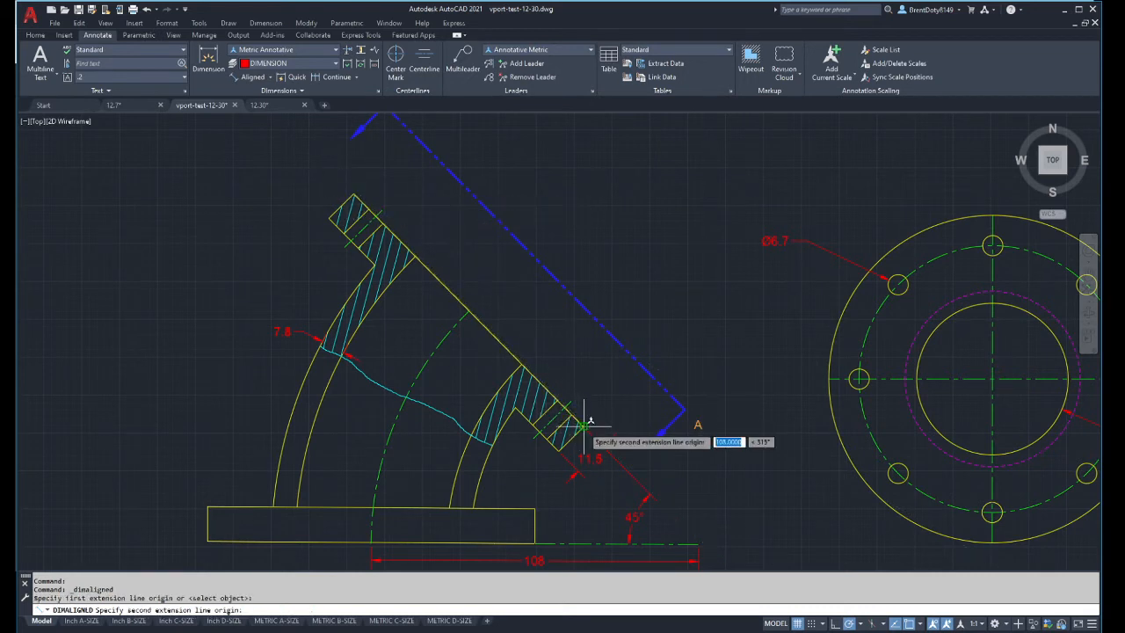
click(582, 427)
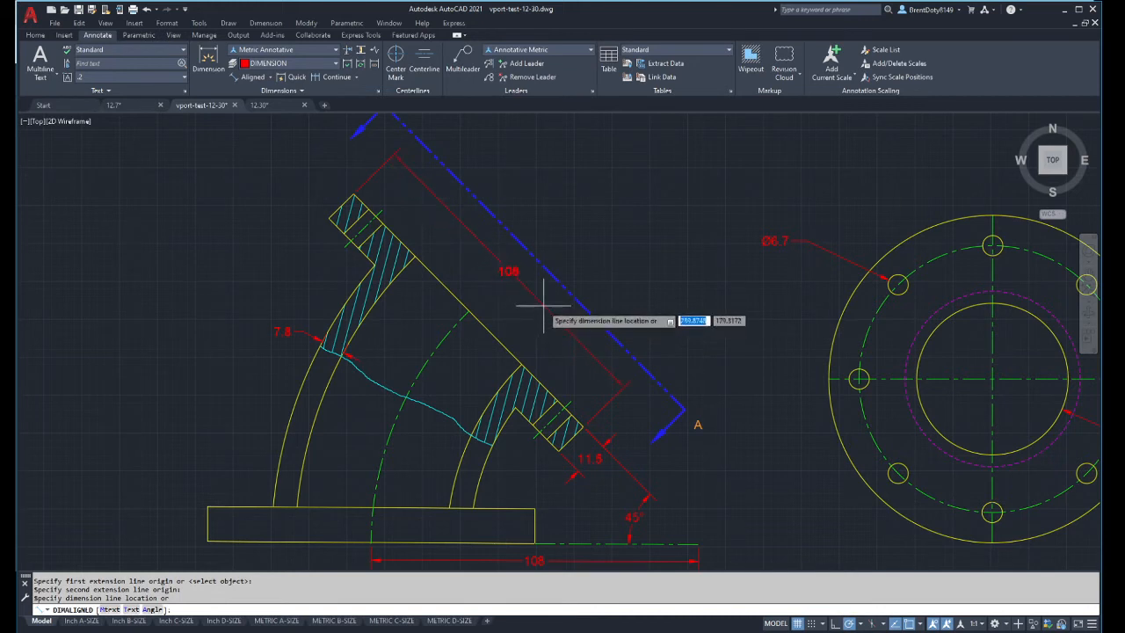
click(525, 303)
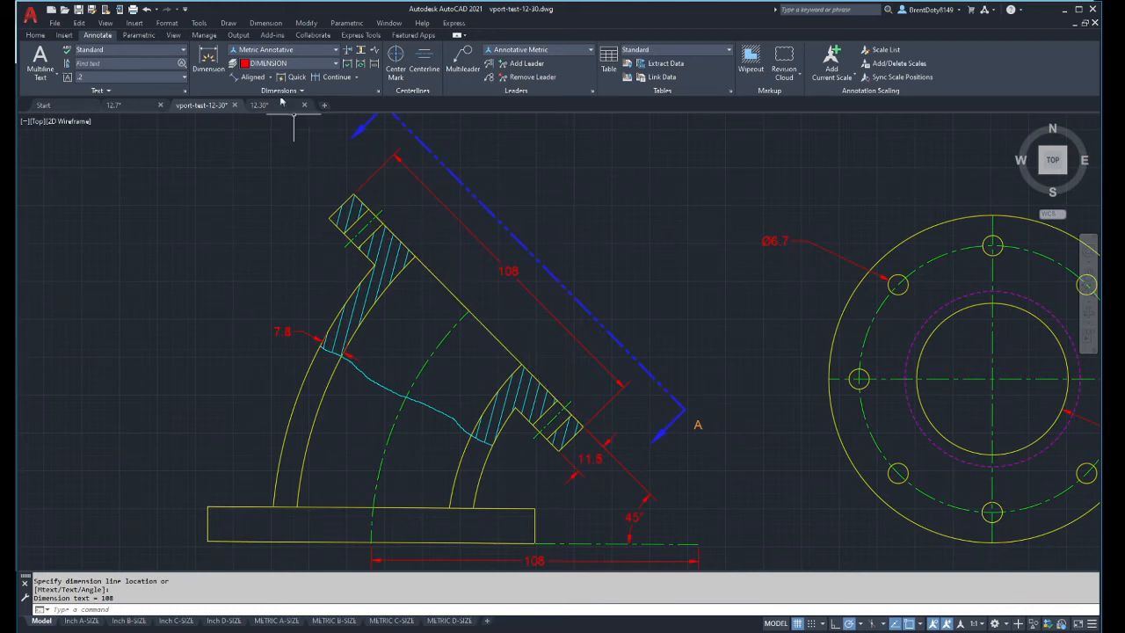
Step: Add an aligned dimension between the points where the elbow's outer walls meet the flange's back face, placed inside the flange length dimension
click(240, 79)
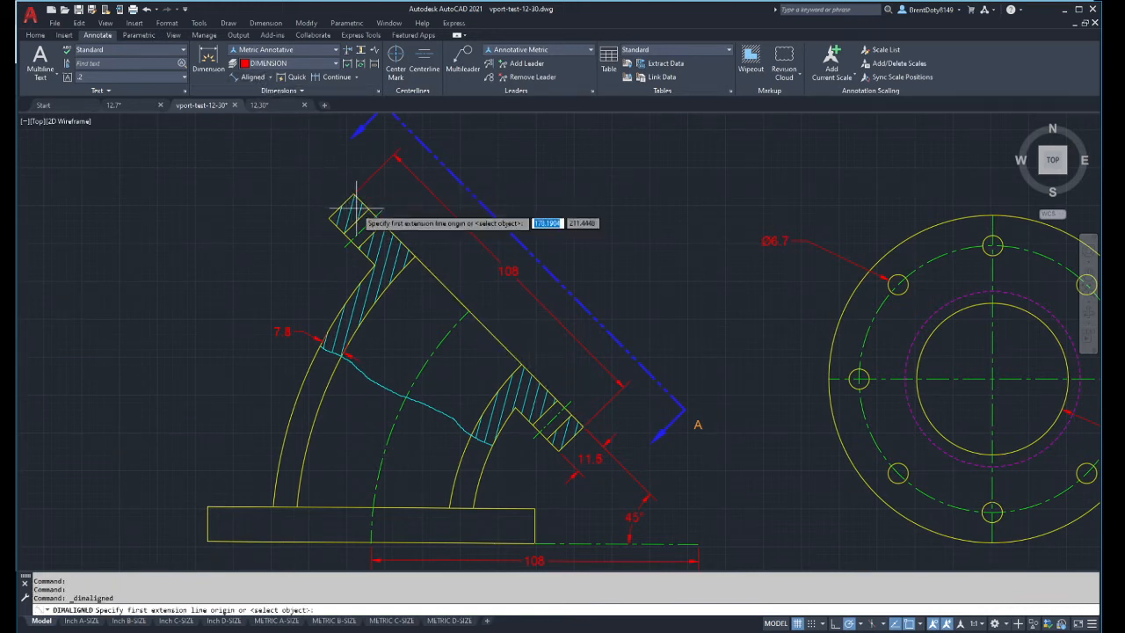
click(385, 270)
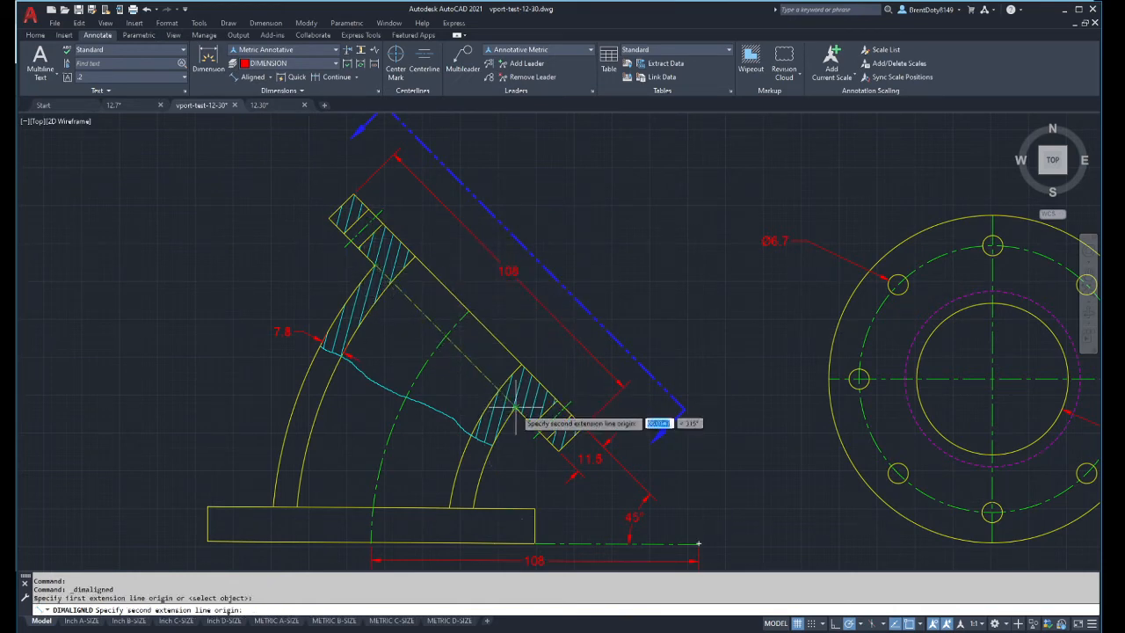
scroll(519, 410, up, 5)
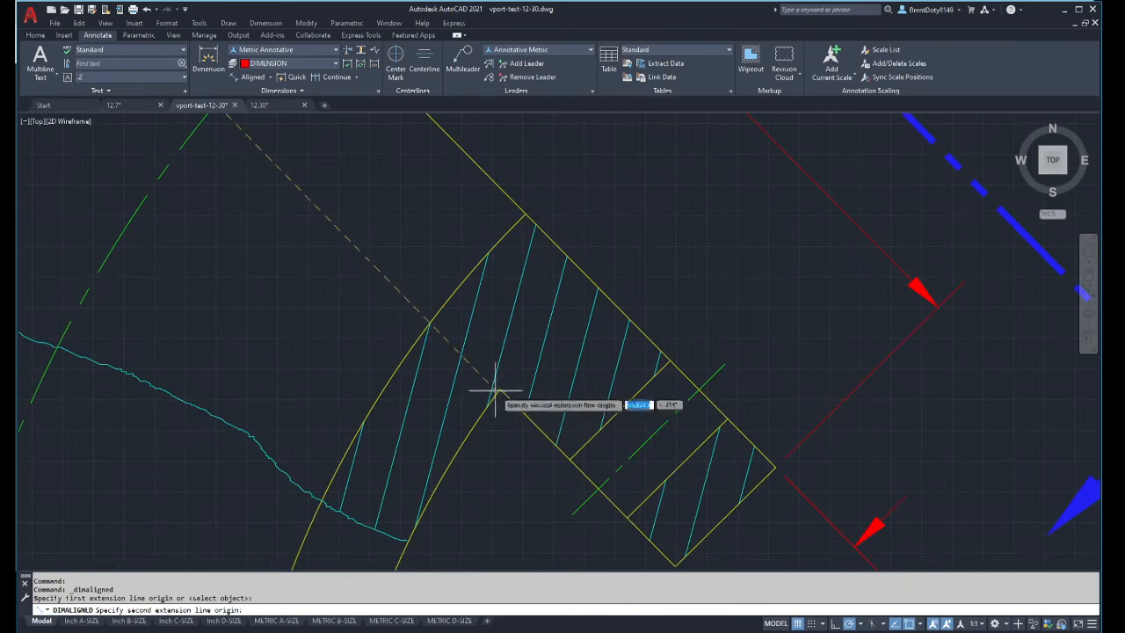
click(501, 391)
scroll(501, 391, down, 4)
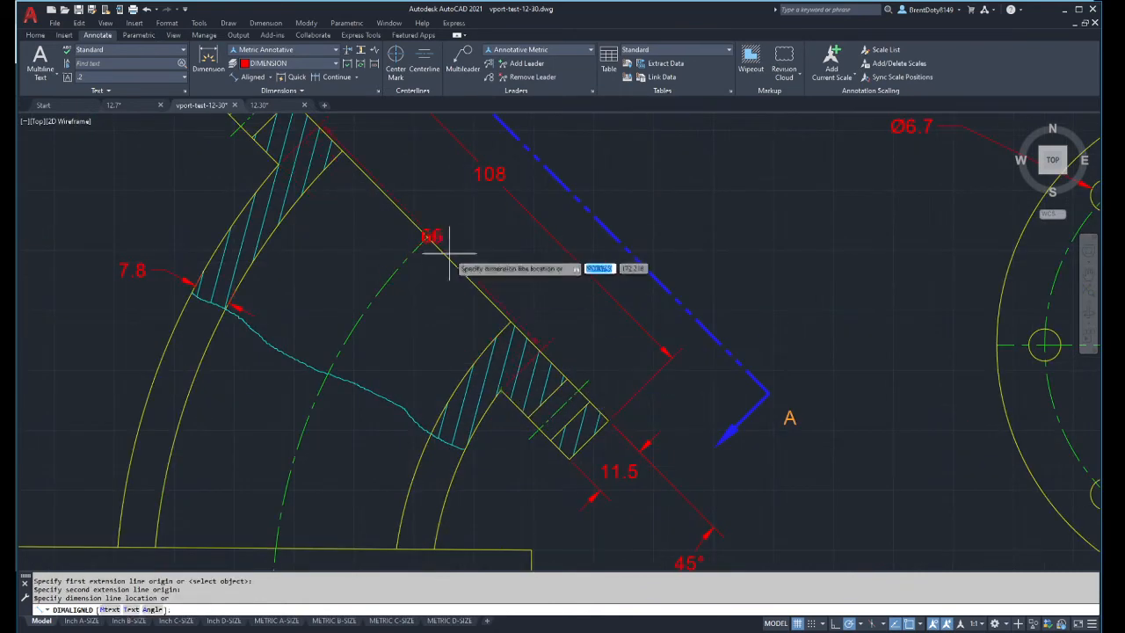
scroll(459, 246, down, 2)
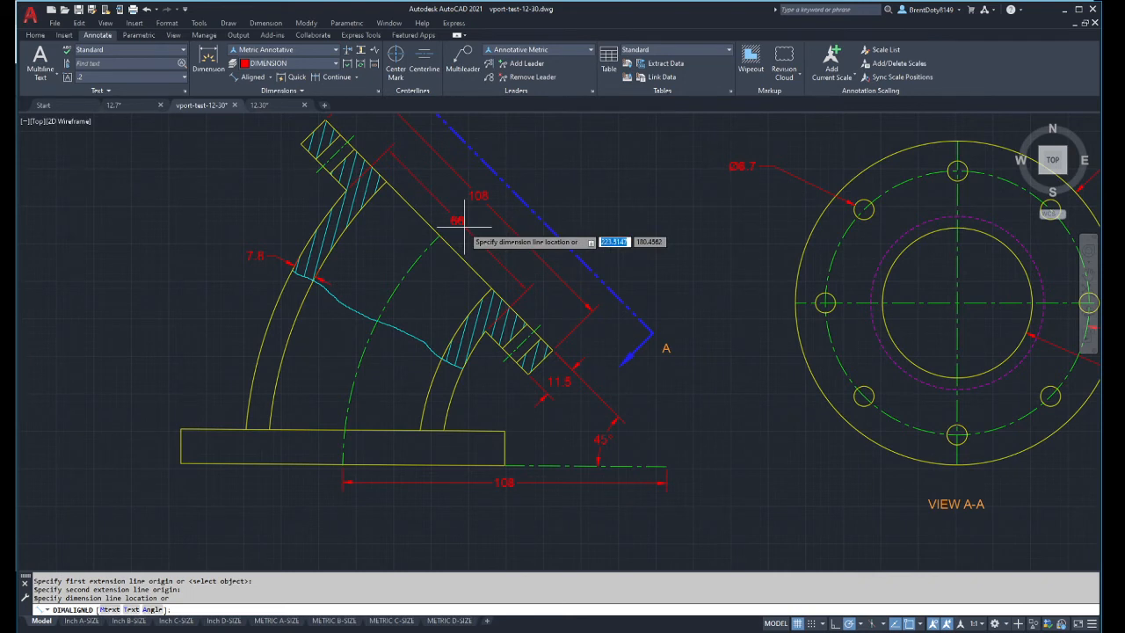
click(465, 227)
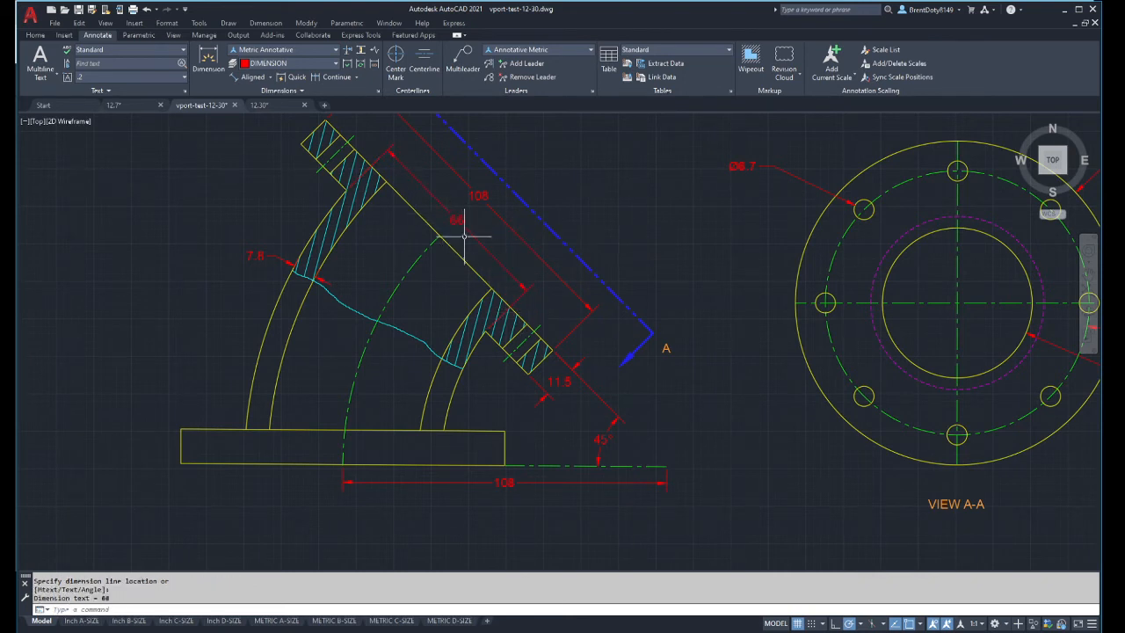
Step: Stagger the flange length dimension's text from the 66 text along its dimension line, and adjust the line's offset from the flange
click(479, 194)
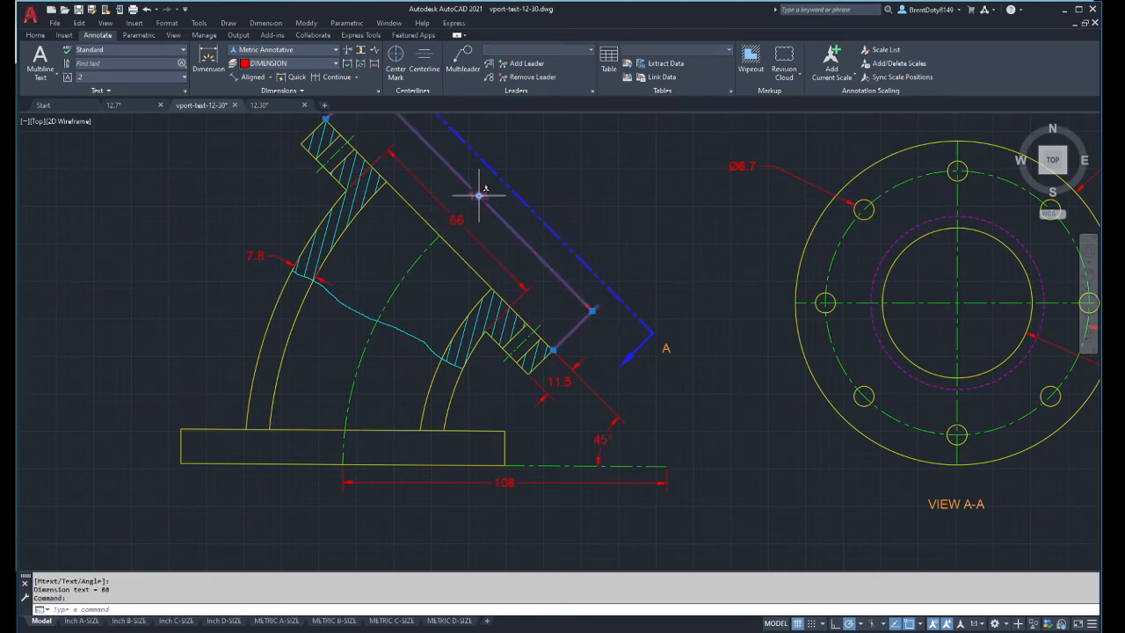
click(479, 195)
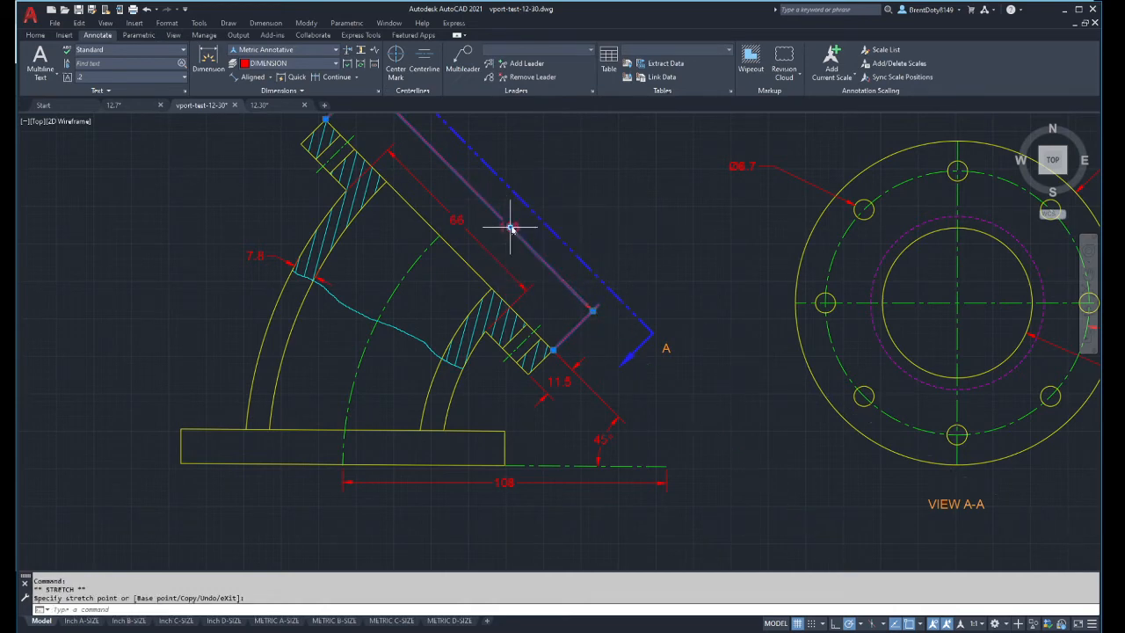
middle_drag(492, 225, 529, 280)
click(628, 366)
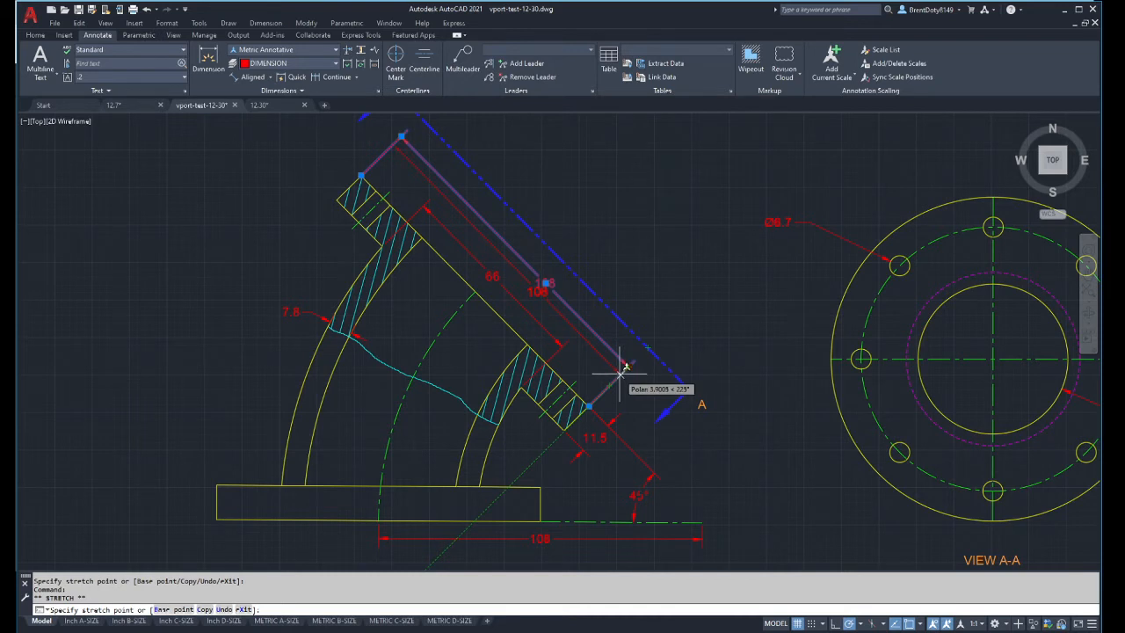
click(619, 372)
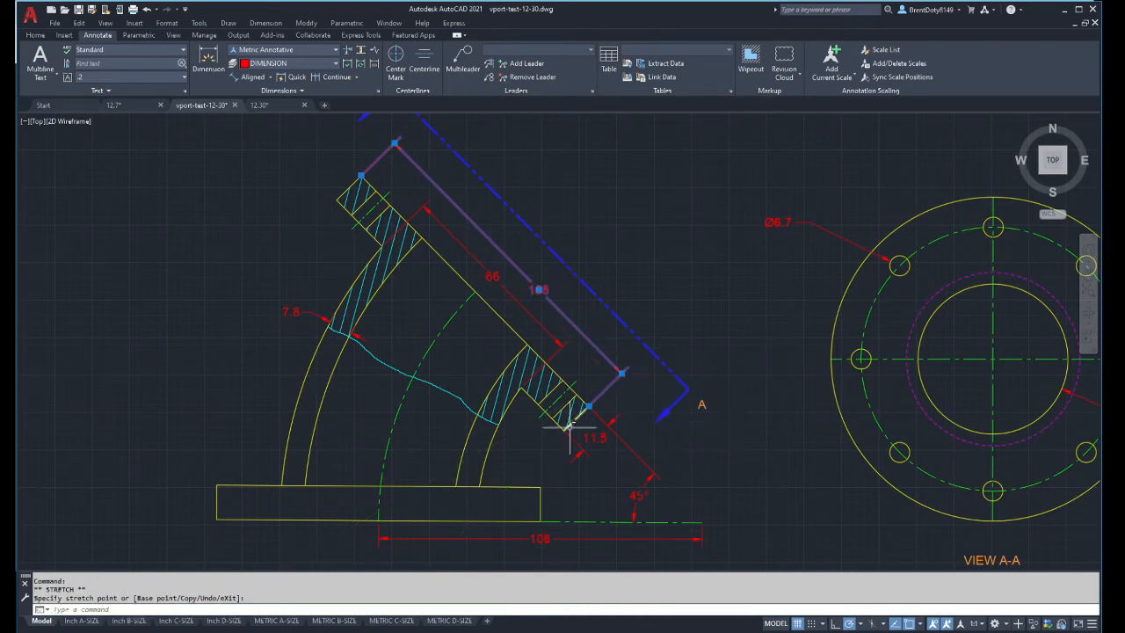
key(Escape)
Step: Delete the 7.8 wall thickness dimension from the elbow and the outer diameter dimension from View A-A
scroll(473, 345, down, 2)
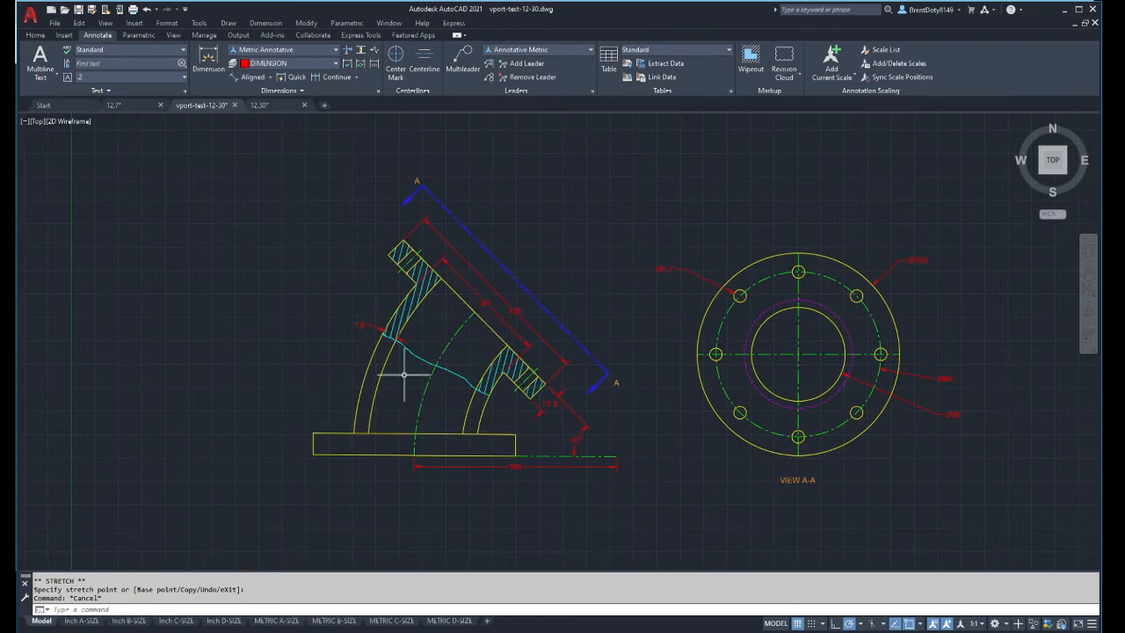
scroll(440, 338, up, 2)
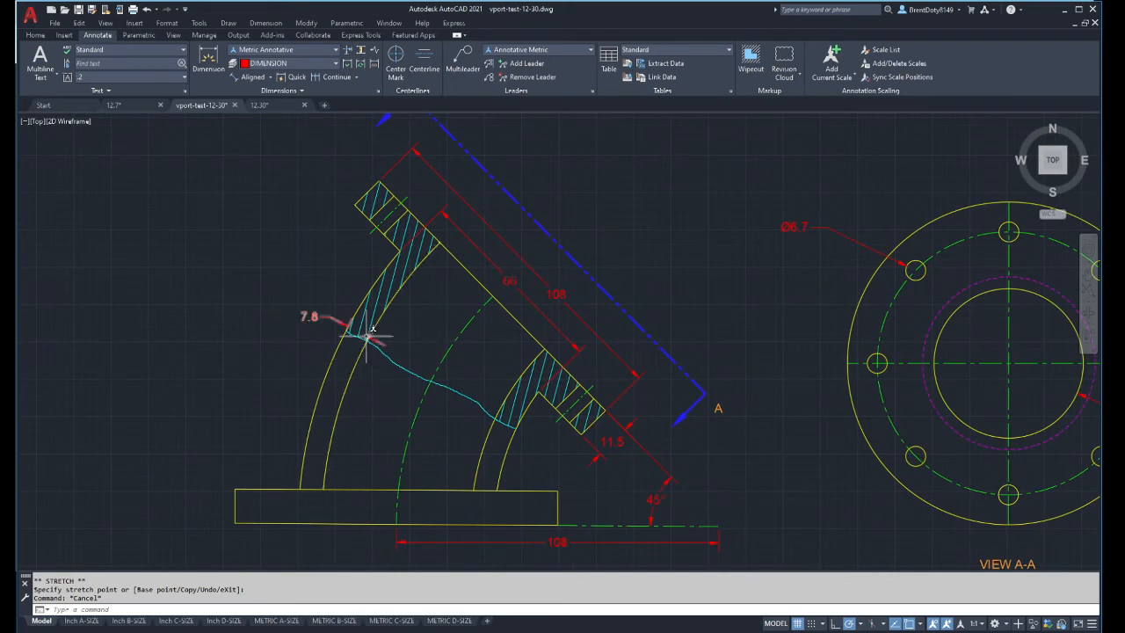
scroll(433, 377, down, 2)
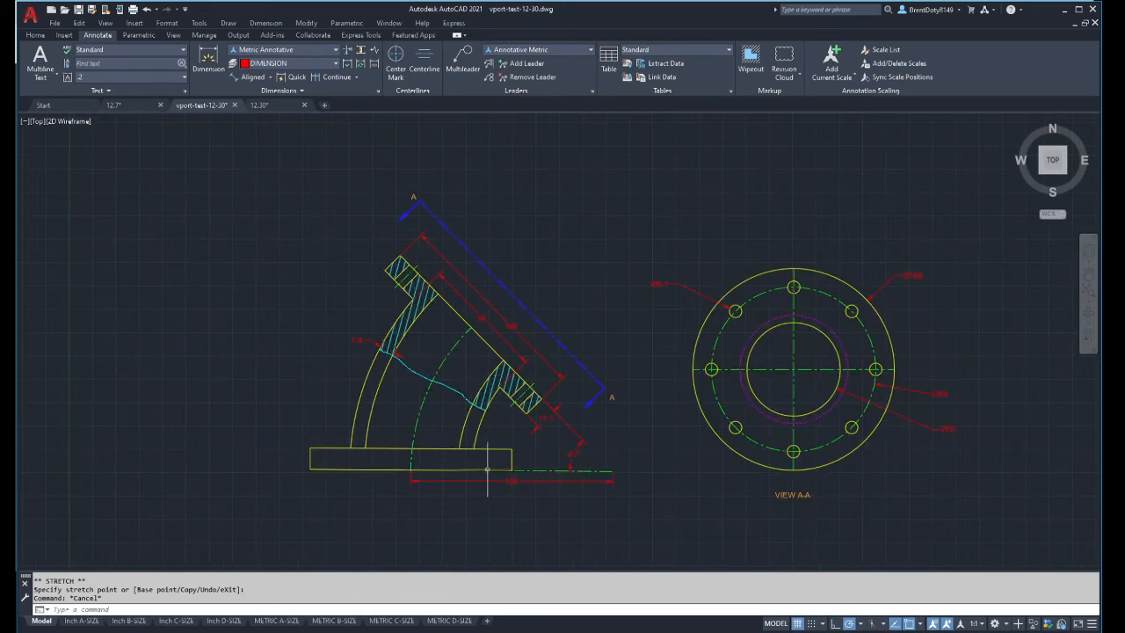
scroll(491, 411, up, 2)
scroll(484, 410, down, 2)
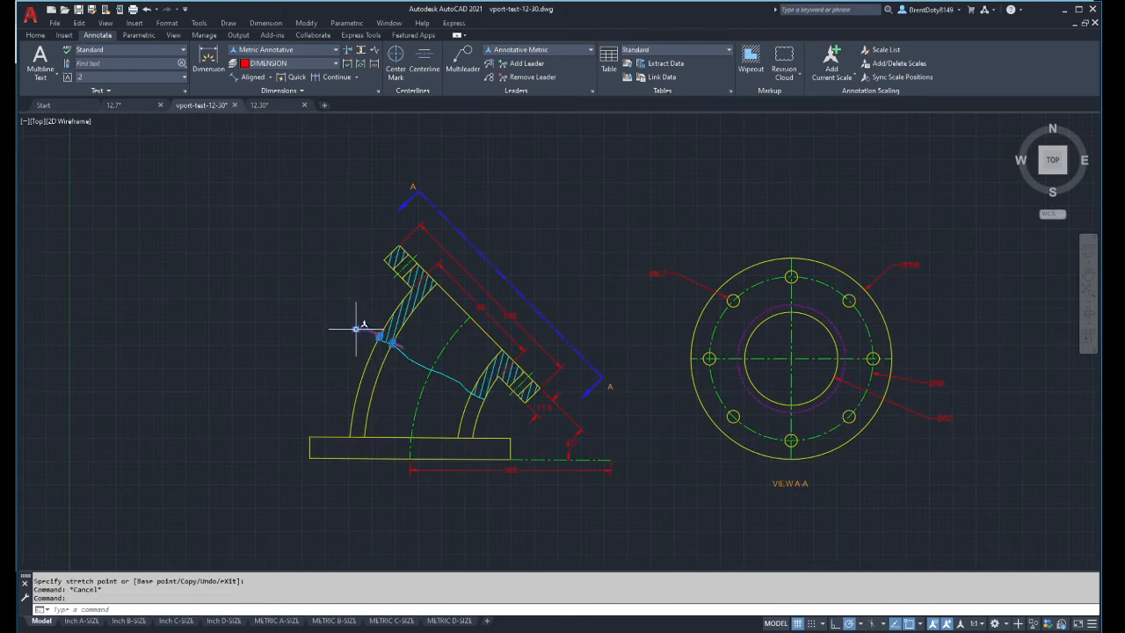
key(Delete)
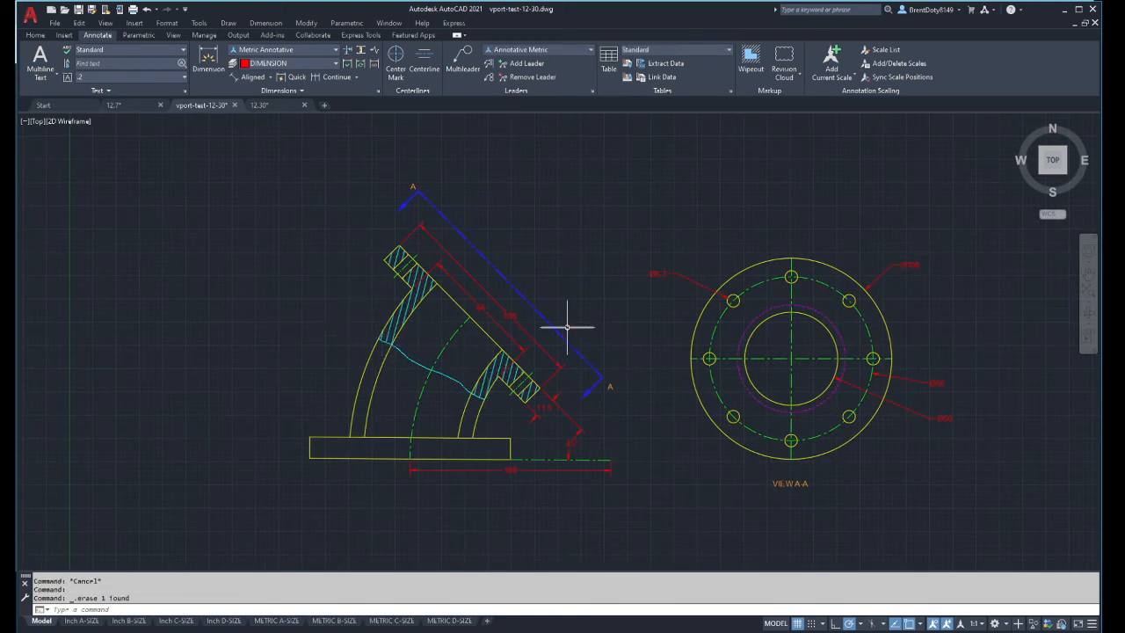
click(904, 257)
key(Delete)
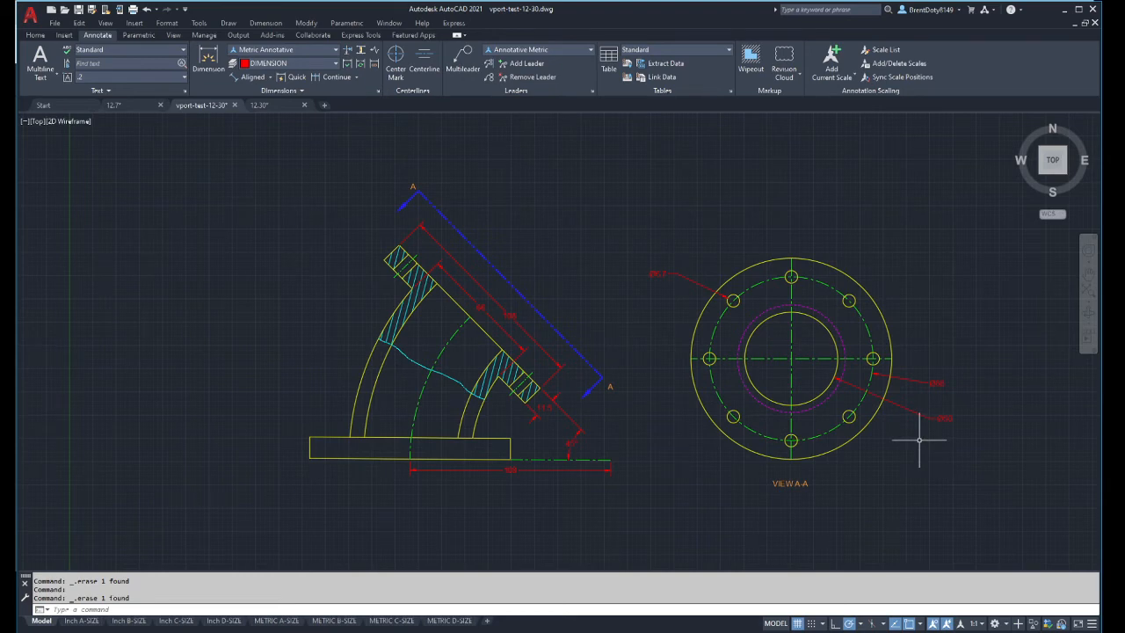
Step: Add a center mark to the upper-right bolt hole in View A-A
scroll(842, 290, up, 4)
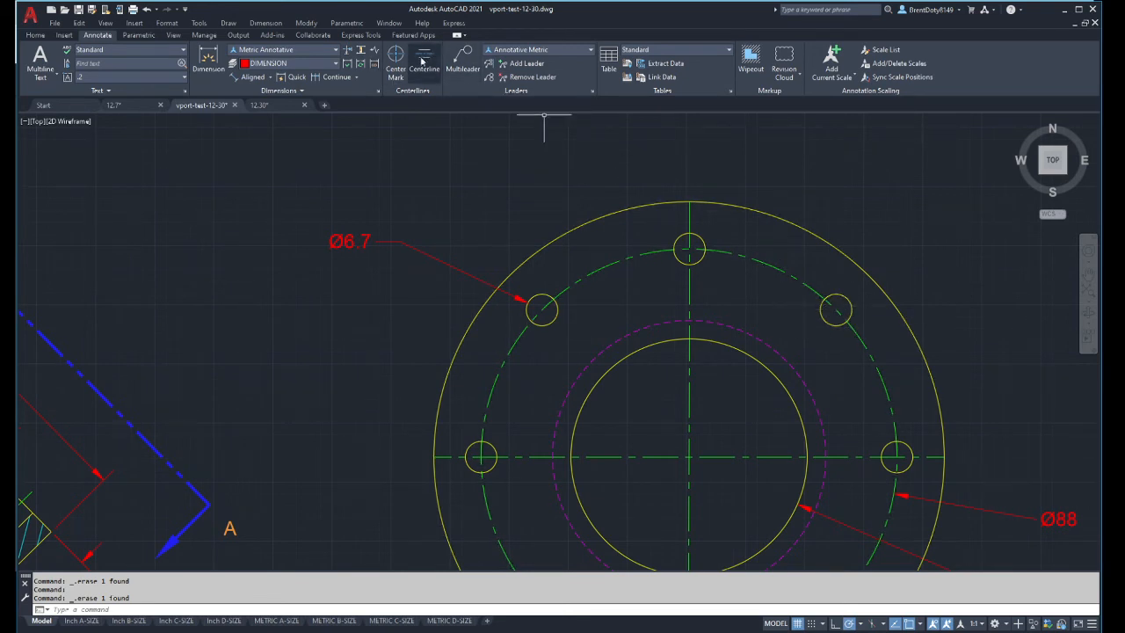
click(423, 60)
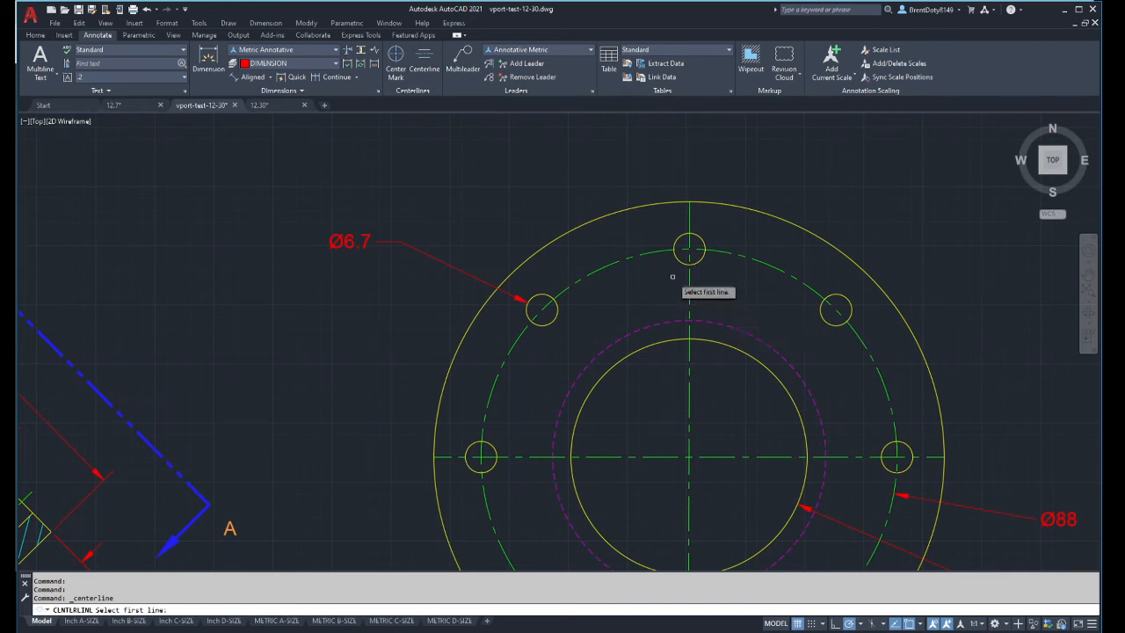
key(Escape)
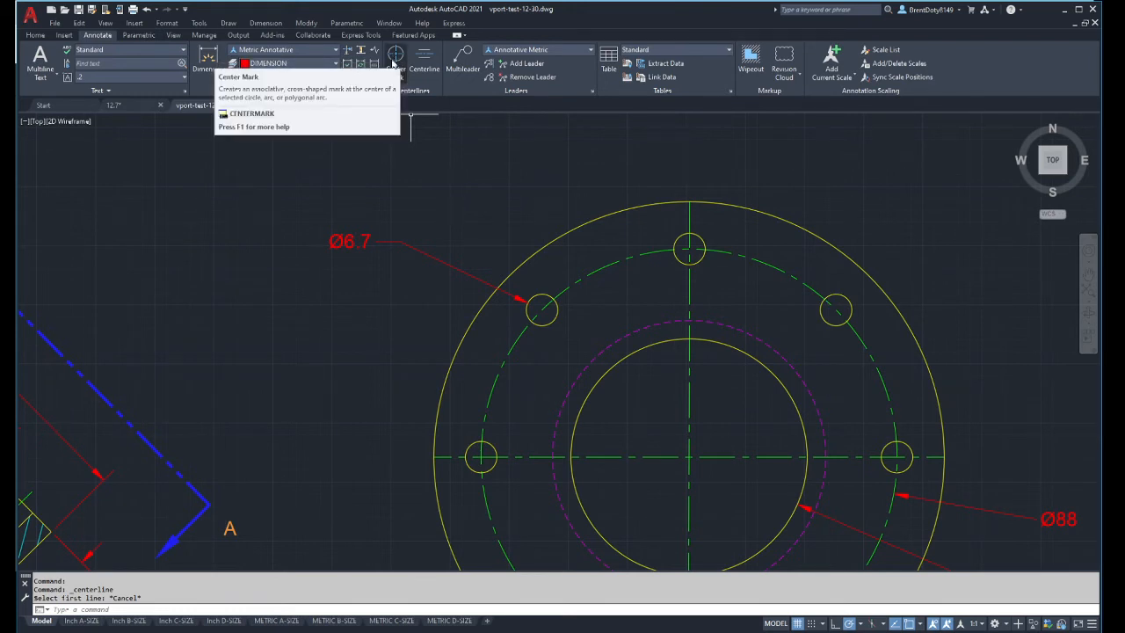
click(396, 54)
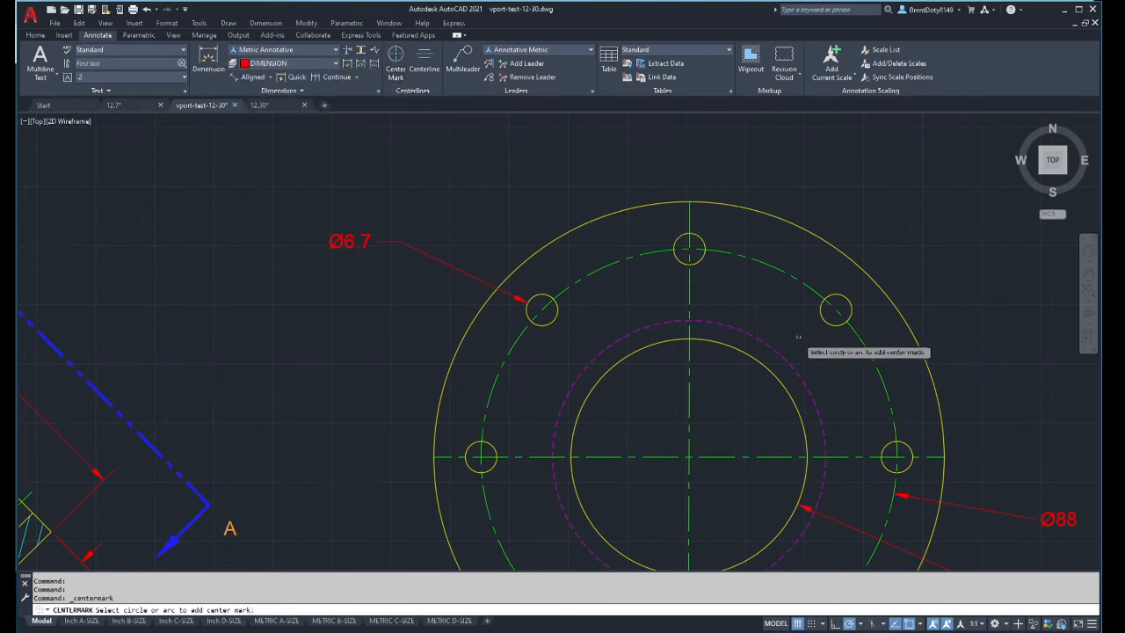
click(820, 312)
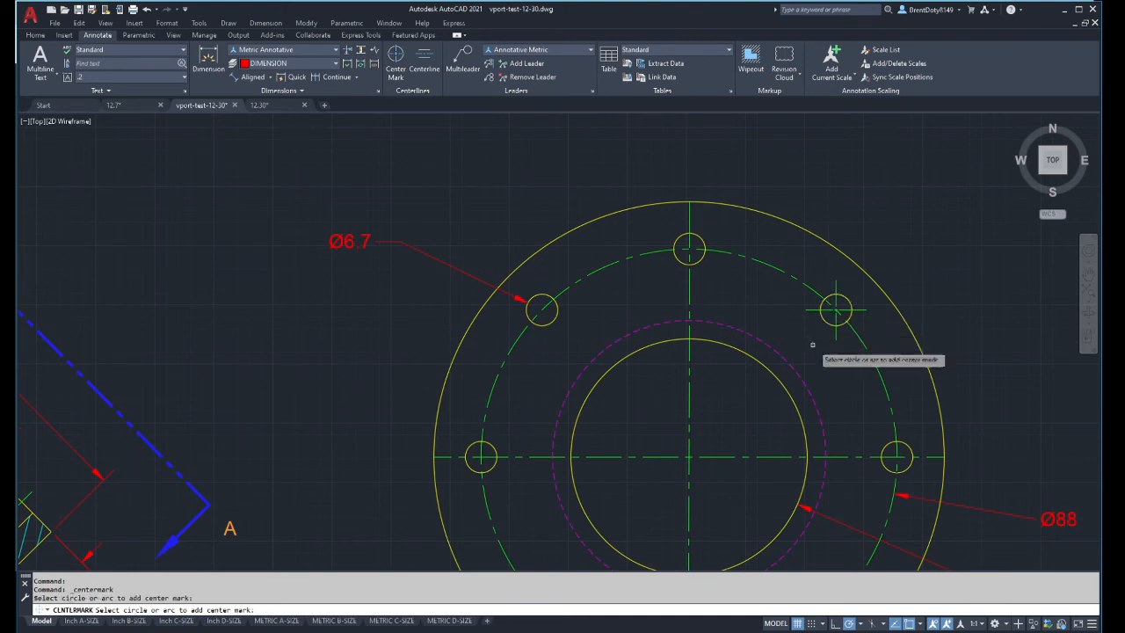
scroll(848, 308, up, 2)
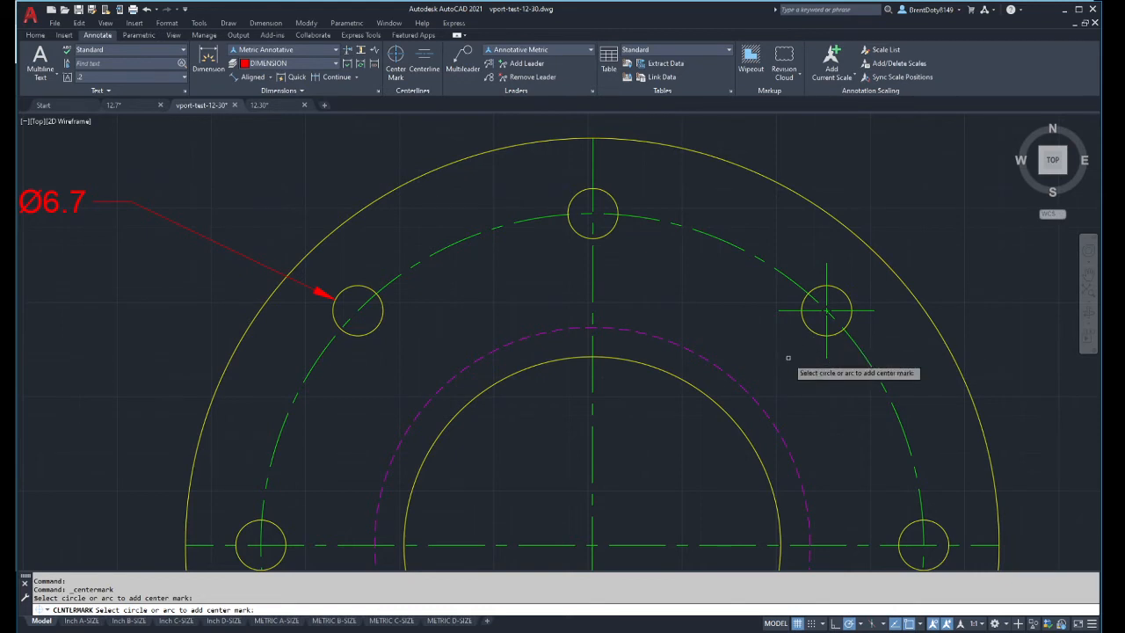
key(Escape)
Step: Rotate the upper-right bolt hole's center mark 45° about the hole's center
text(o)
key(Return)
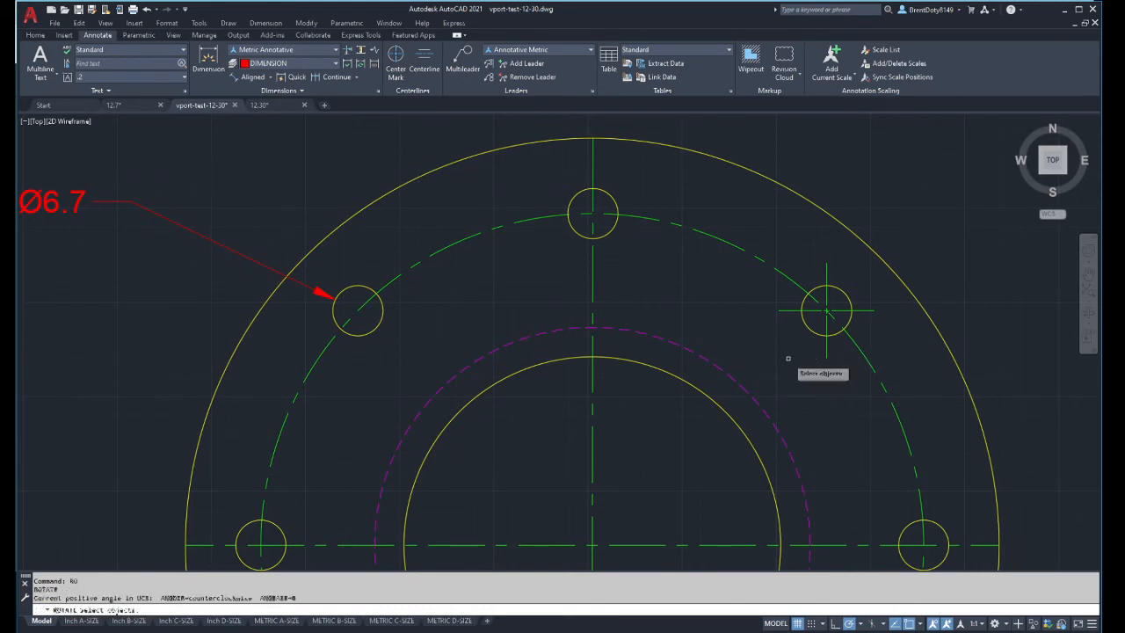
click(783, 310)
key(Return)
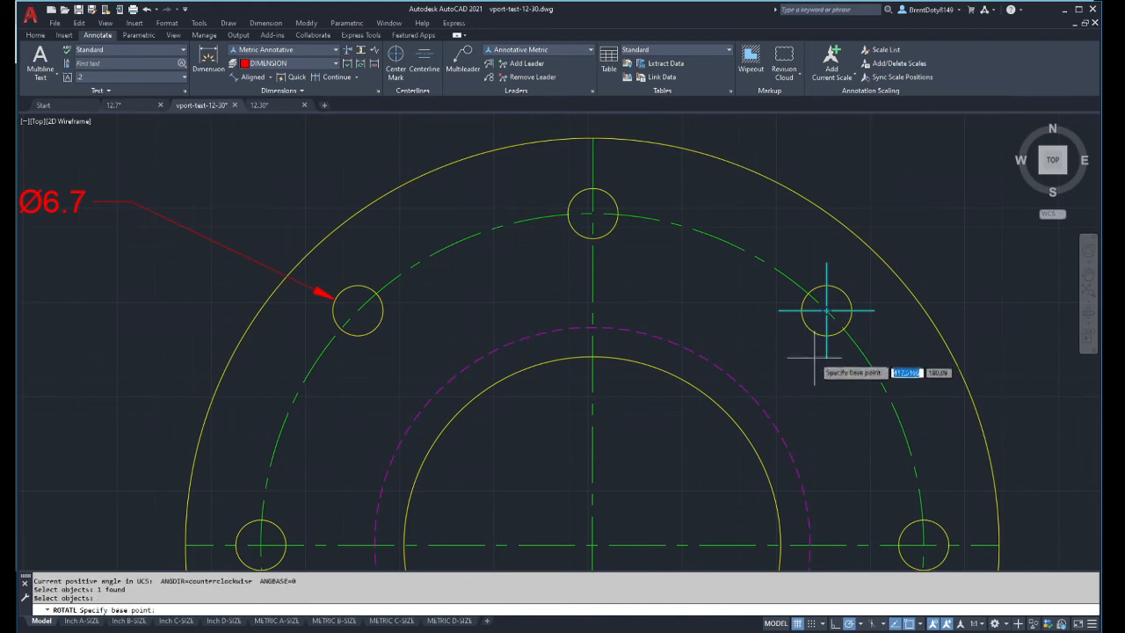
click(826, 310)
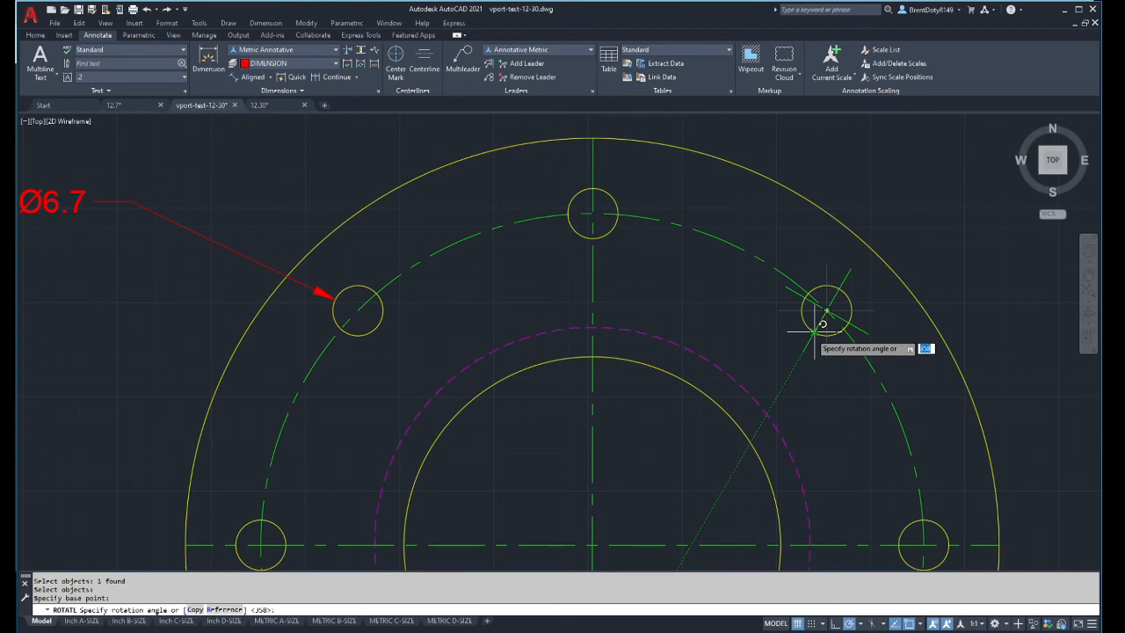
key(Return)
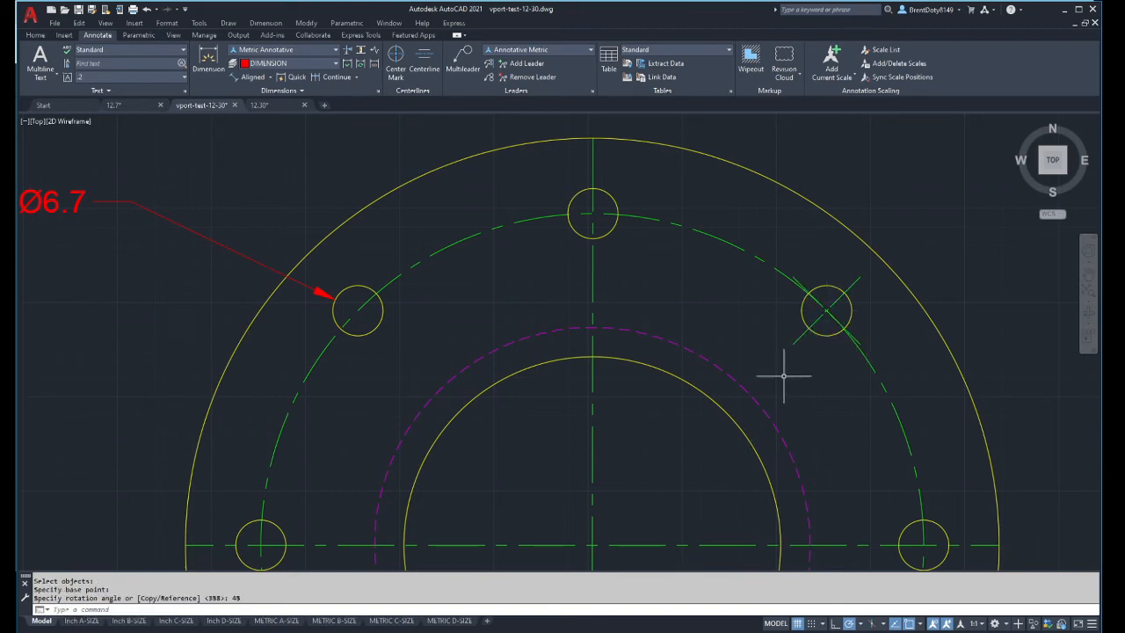
Step: Explode the rotated center mark on the upper-right bolt hole into separate lines
scroll(841, 310, up, 4)
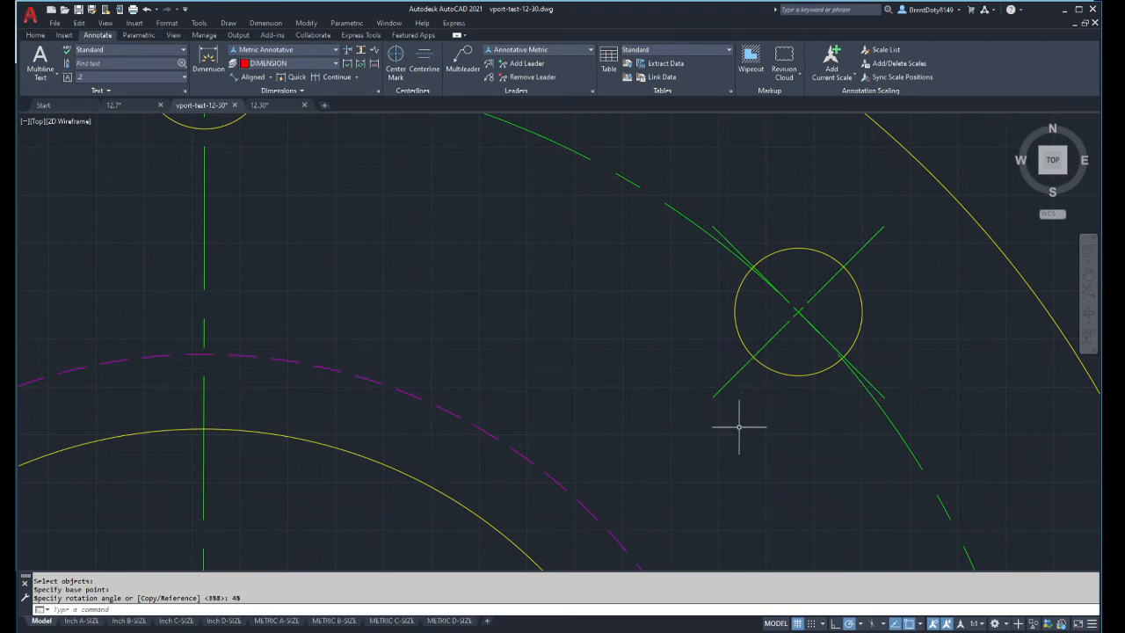
text(x)
key(Return)
click(723, 394)
key(Return)
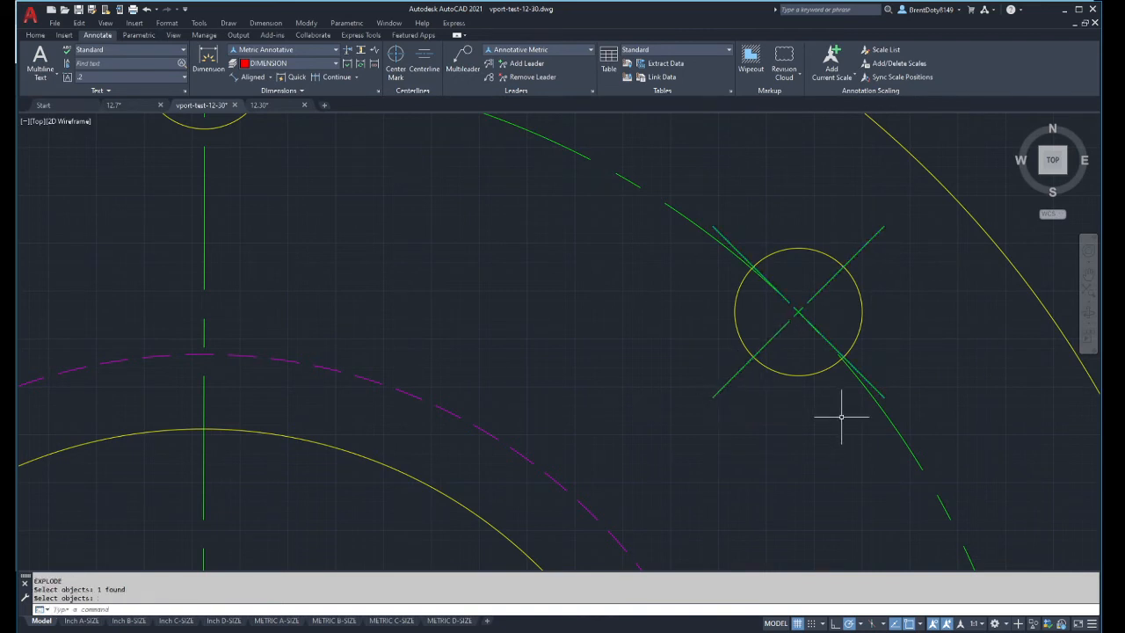
key(Return)
Step: Delete the two long center mark lines that run along the bolt circle, keeping the radial ones
click(874, 389)
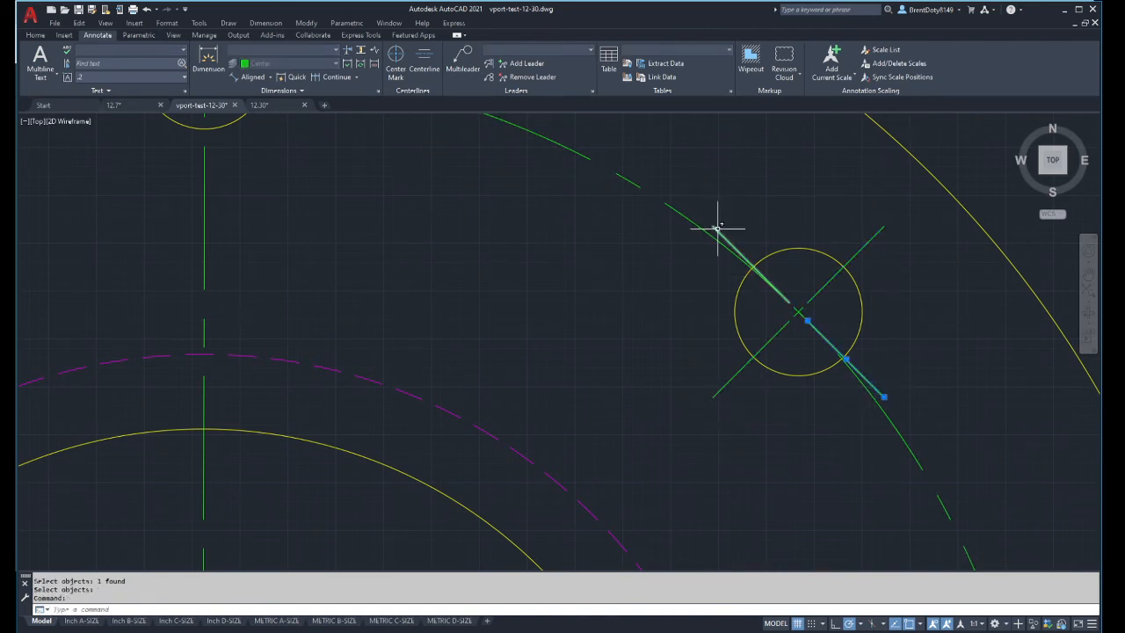
click(716, 228)
key(Delete)
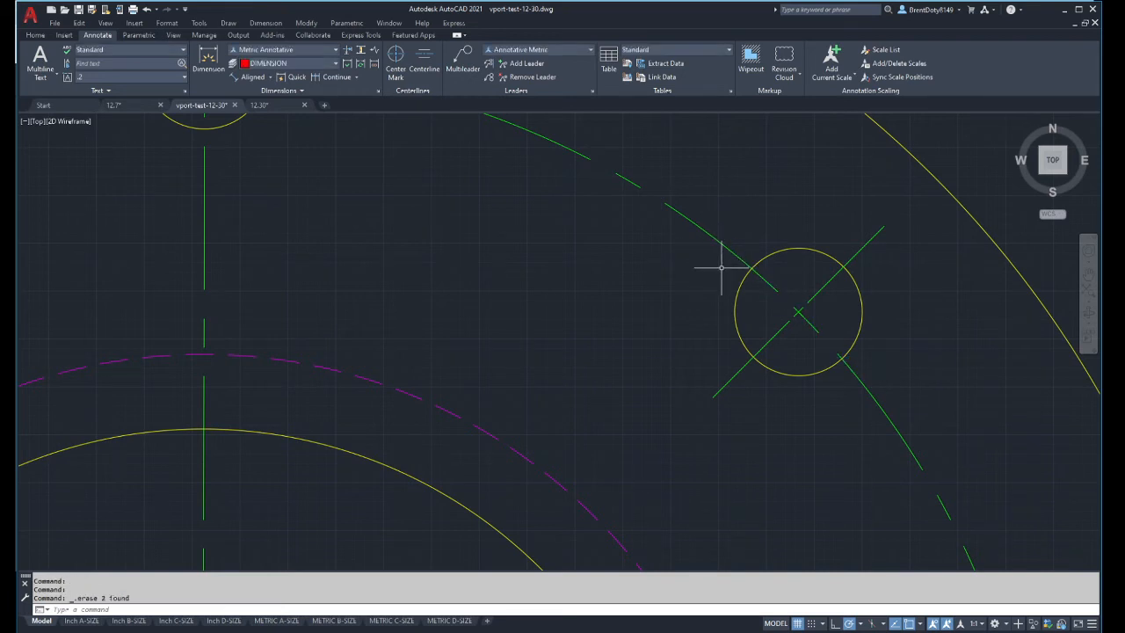
Step: Mirror the upper-right bolt hole's center mark lines about View A-A's vertical centerline onto the upper-left hole, keeping the originals
scroll(720, 266, down, 6)
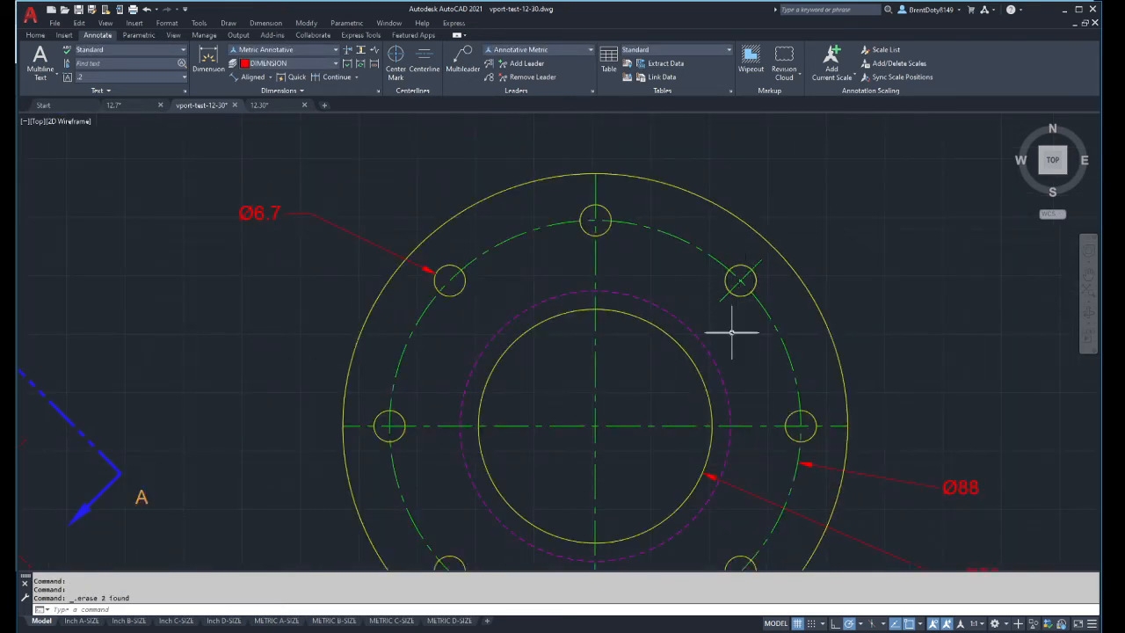
scroll(748, 391, down, 2)
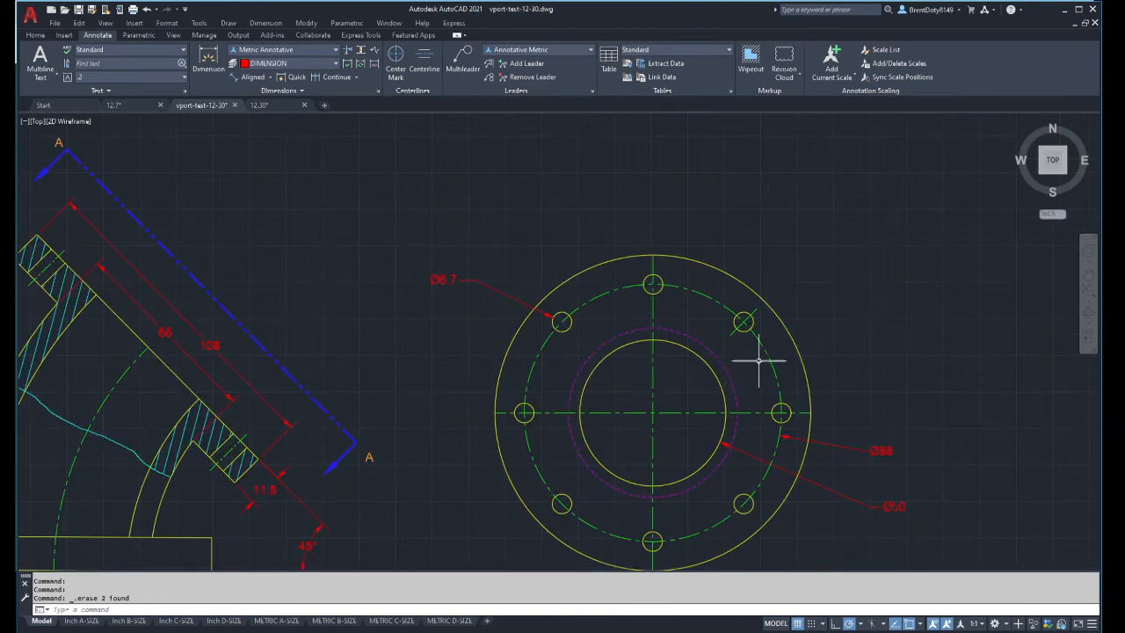
scroll(757, 361, up, 4)
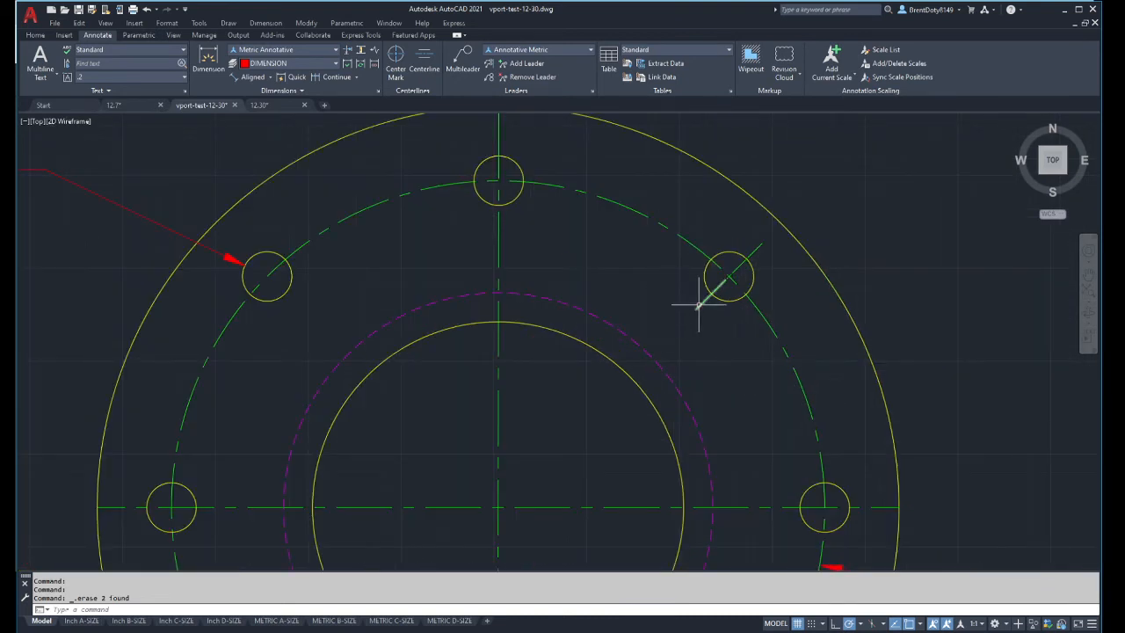
click(698, 305)
click(711, 223)
click(773, 290)
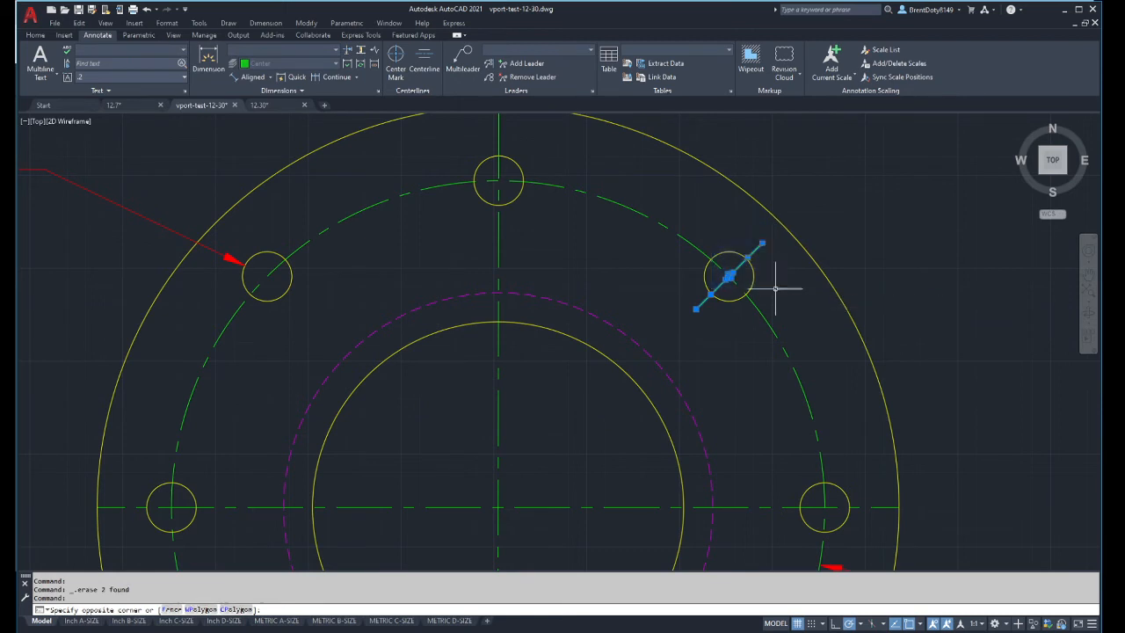
click(35, 35)
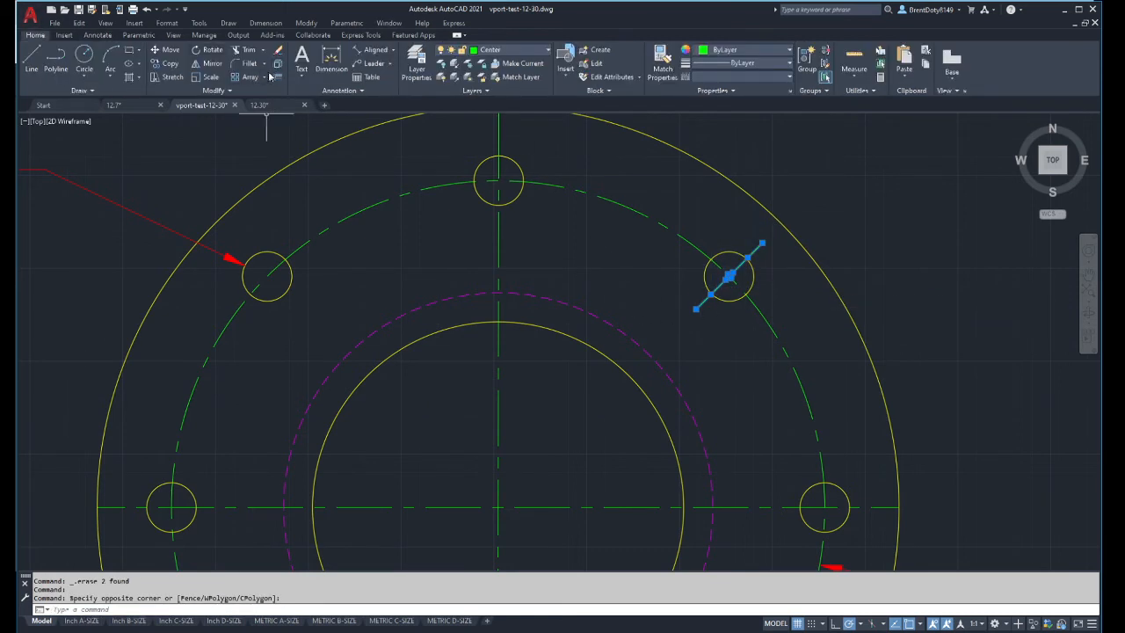
click(211, 65)
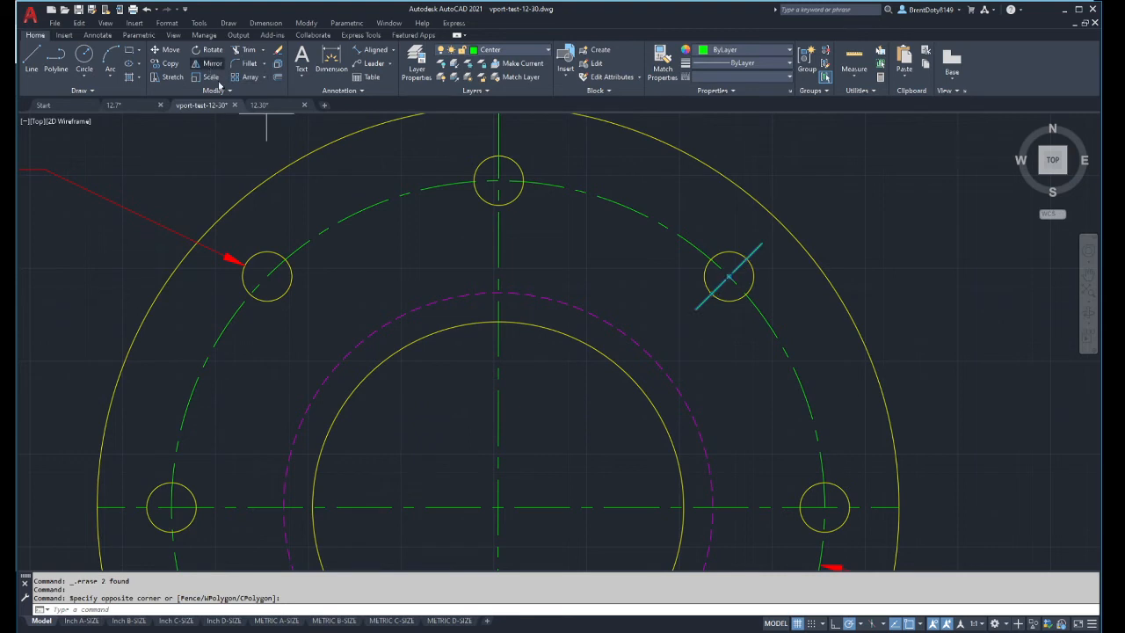
click(498, 507)
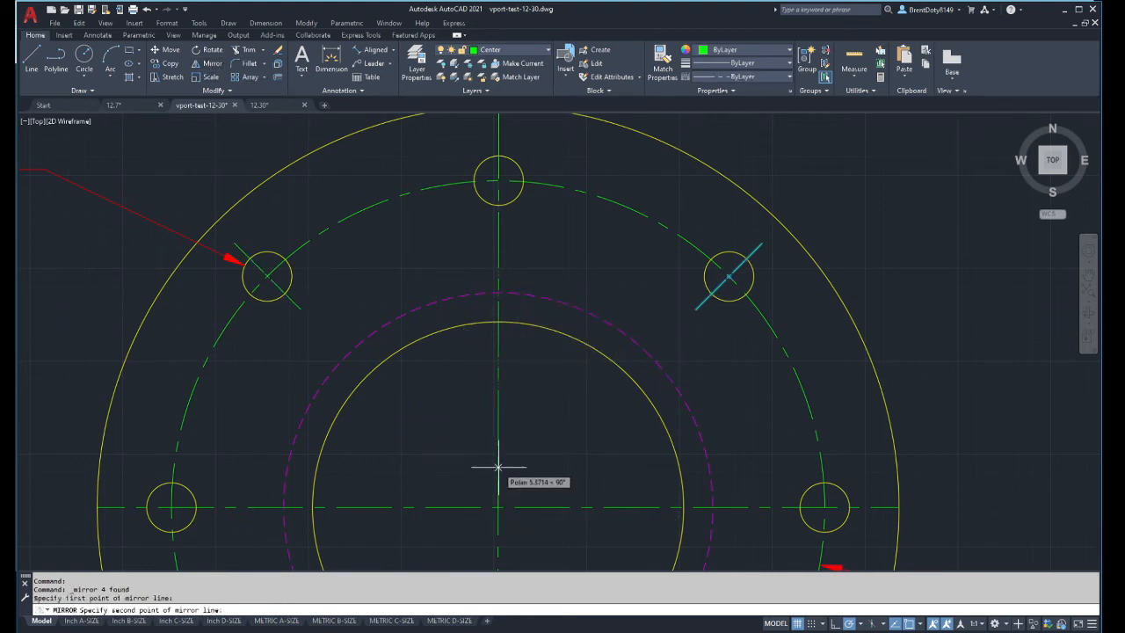
click(498, 466)
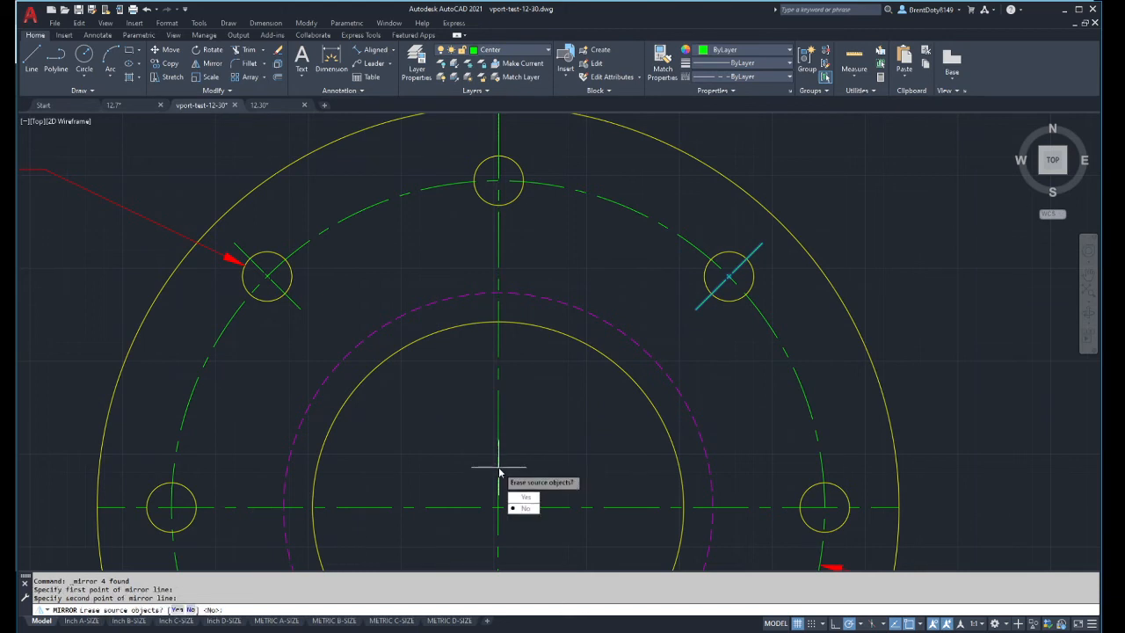
right_click(534, 419)
click(565, 429)
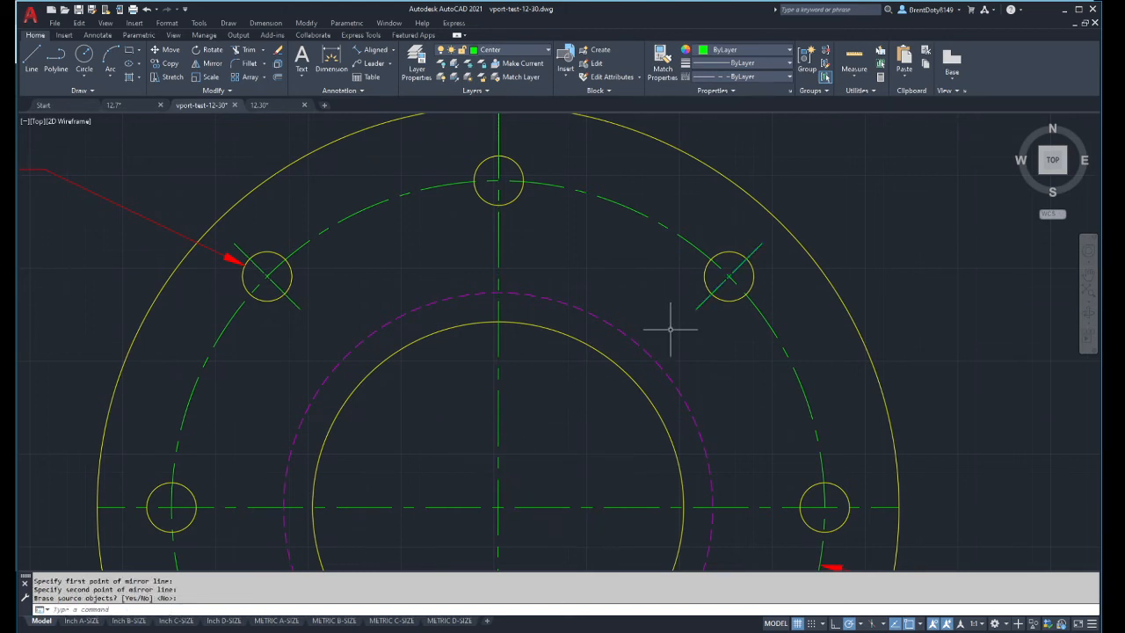
Step: Mirror the center mark lines of both upper diagonal bolt holes about the flange's horizontal centerline onto the lower holes, keeping the originals
click(671, 328)
click(755, 230)
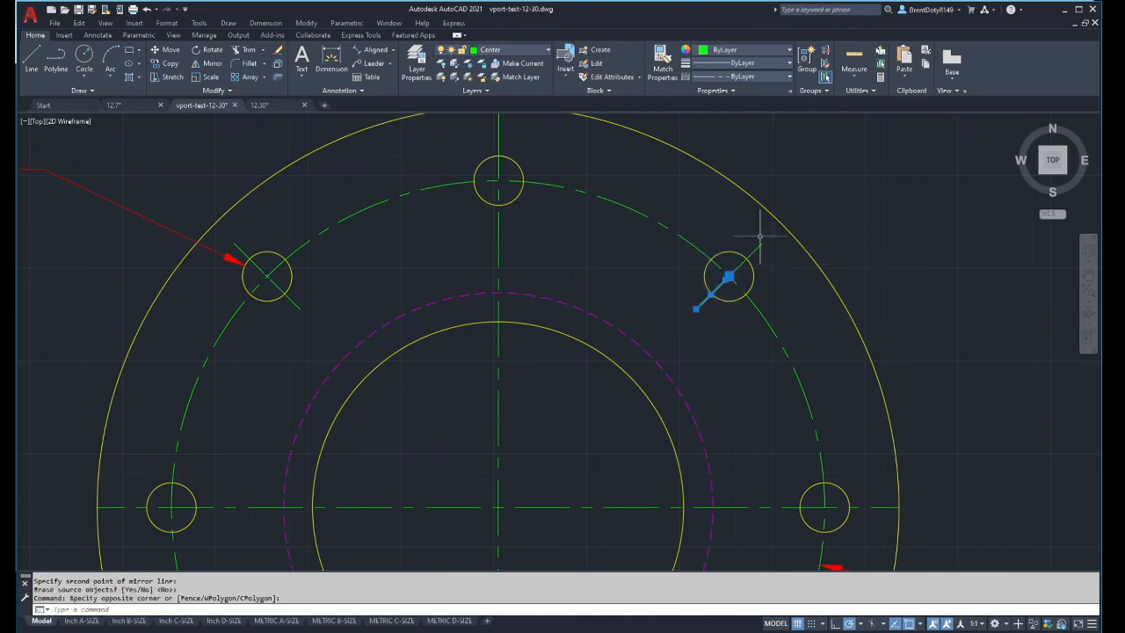
click(293, 300)
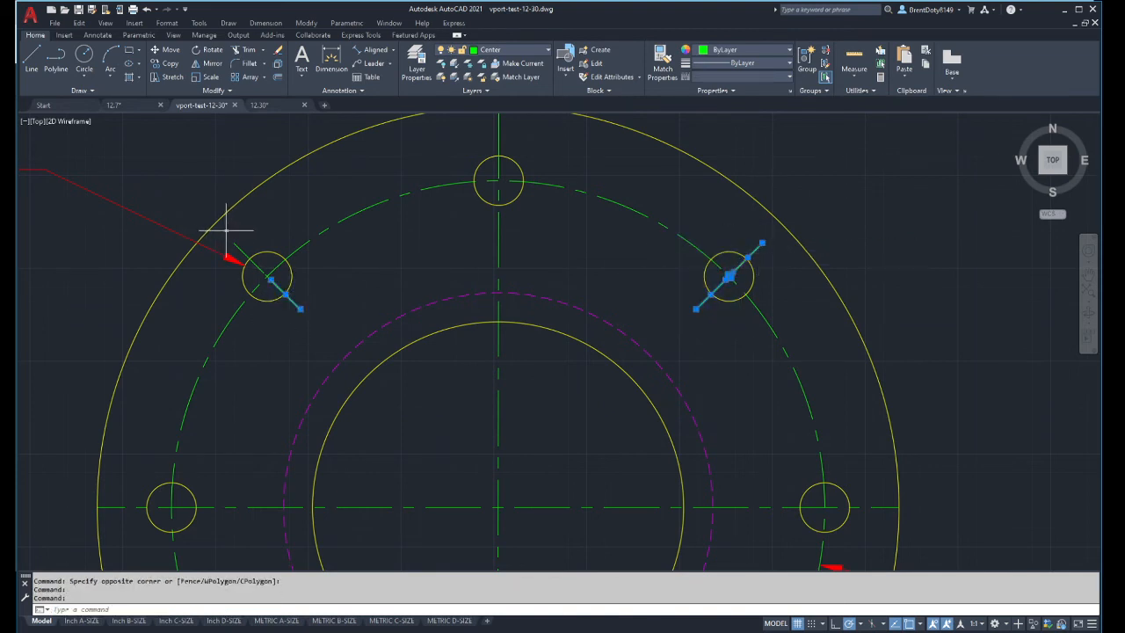
click(225, 231)
click(292, 299)
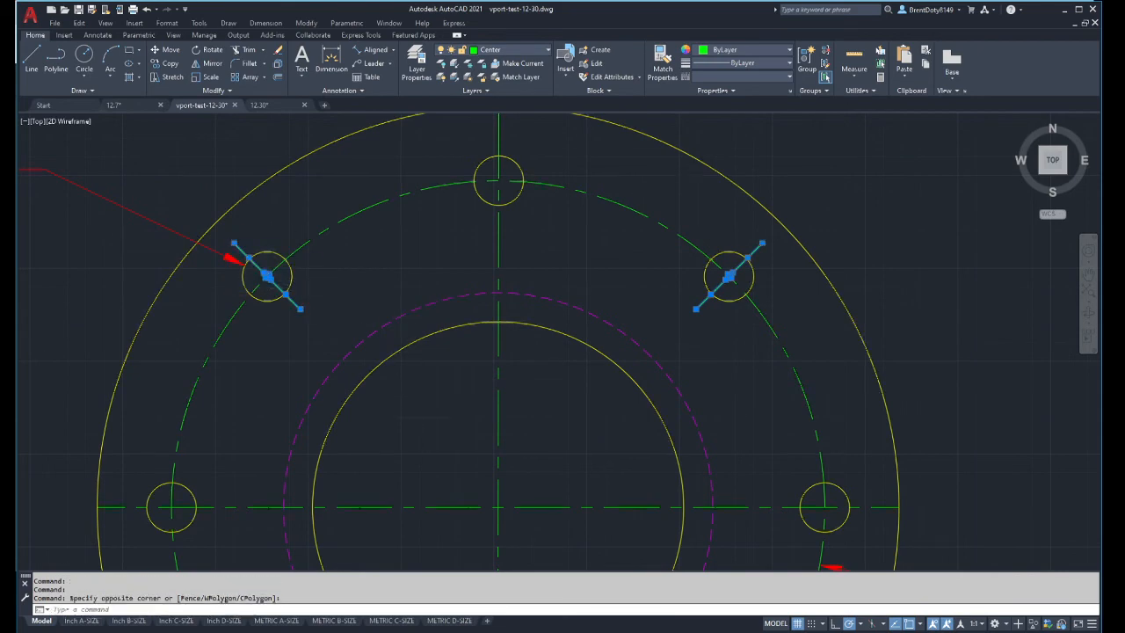
scroll(439, 400, down, 3)
middle_drag(477, 495, 498, 402)
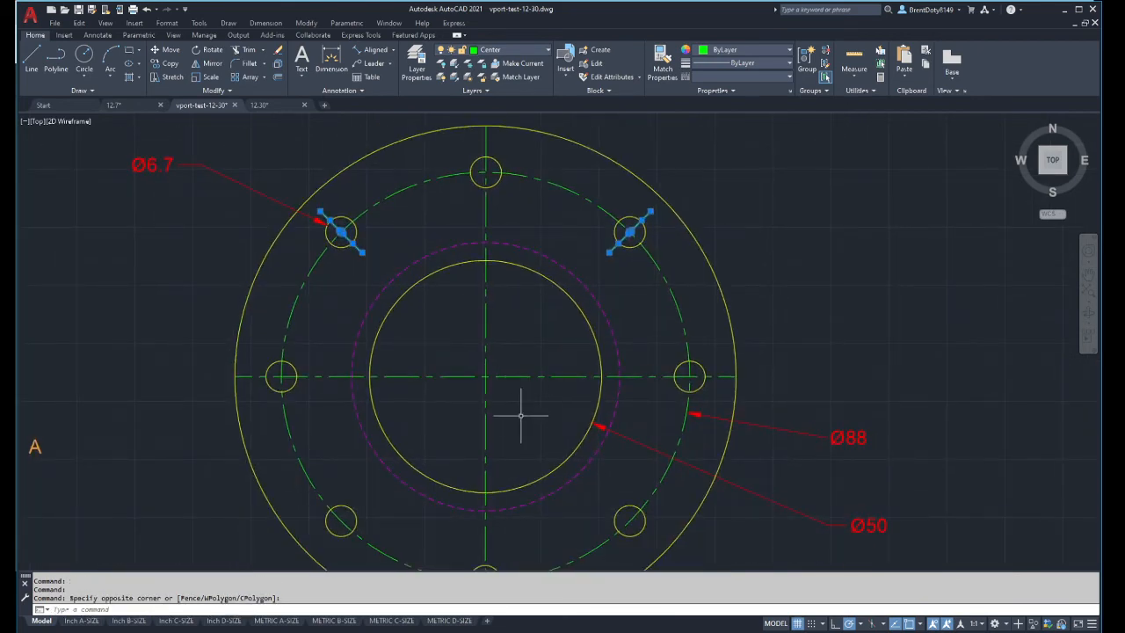
key(Return)
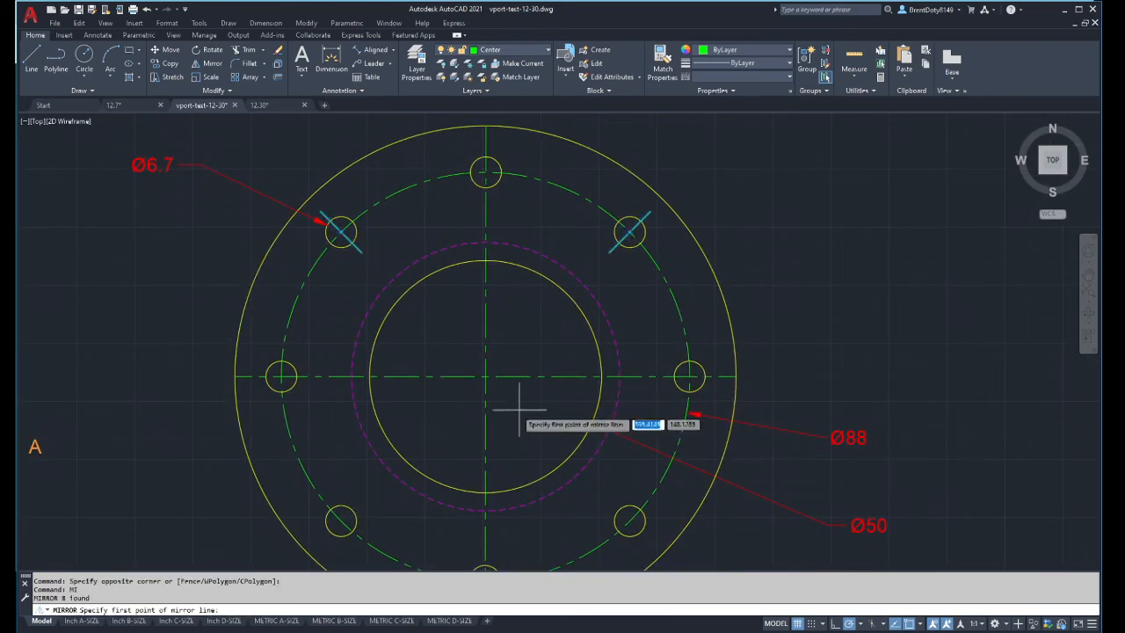
click(485, 376)
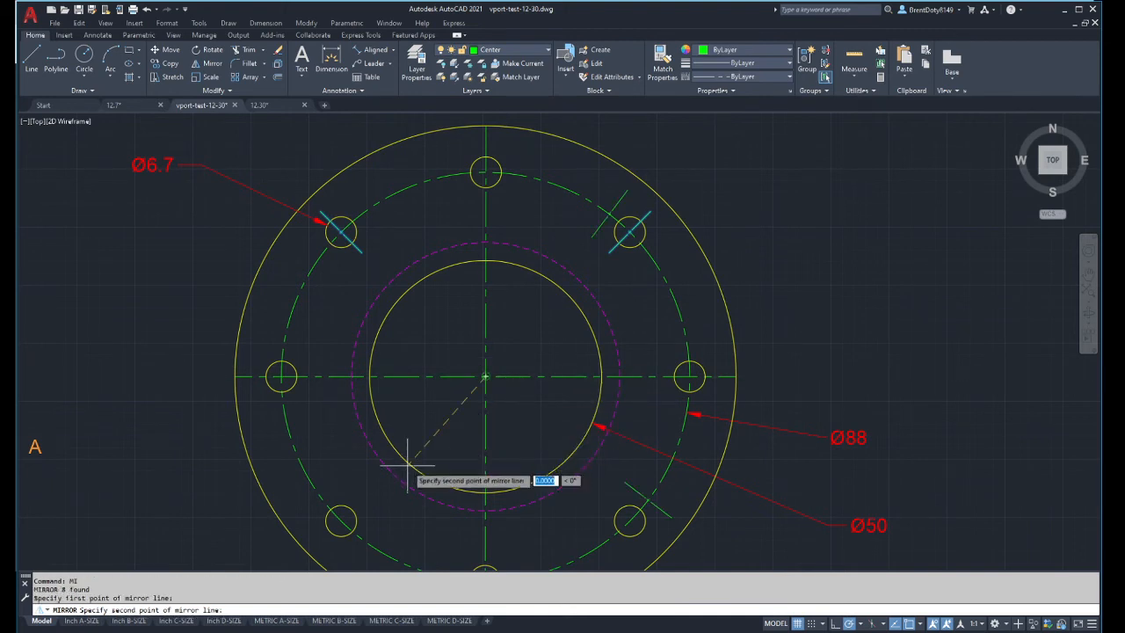
click(803, 376)
text(N)
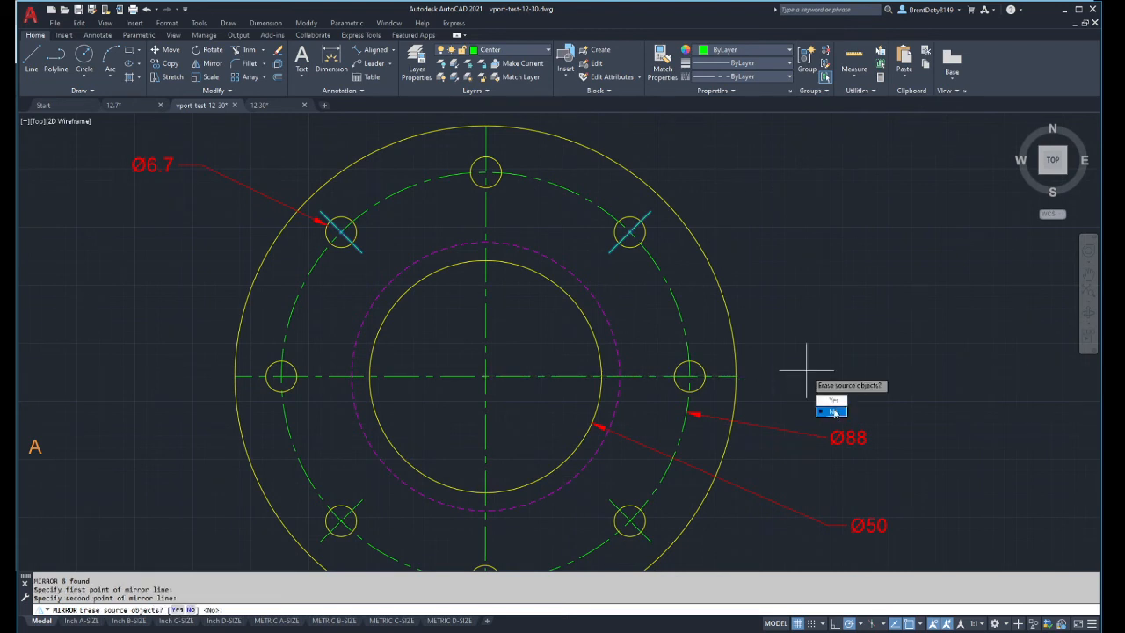
key(Return)
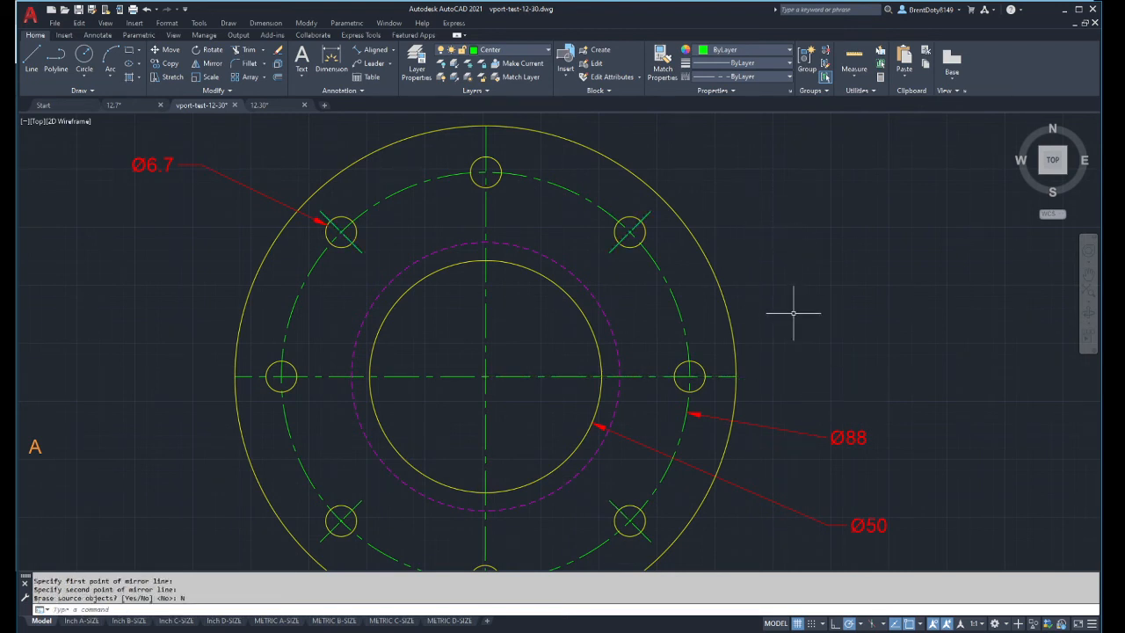
Step: Delete the horizontal and vertical centerlines that cross the flange in View A-A
scroll(793, 312, down, 2)
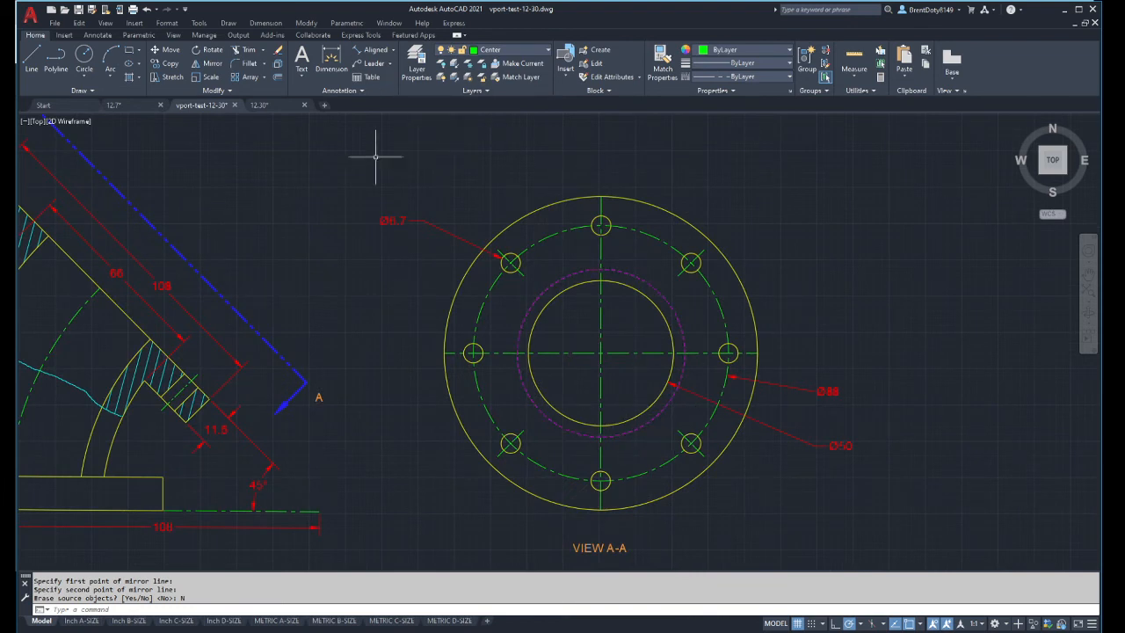
click(97, 35)
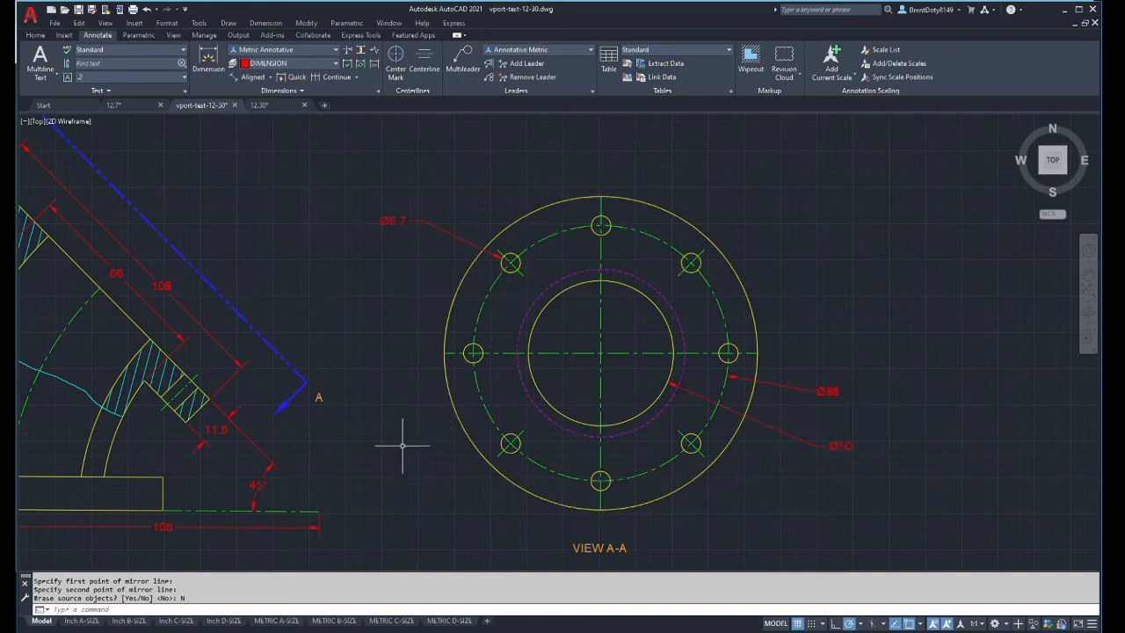
click(579, 351)
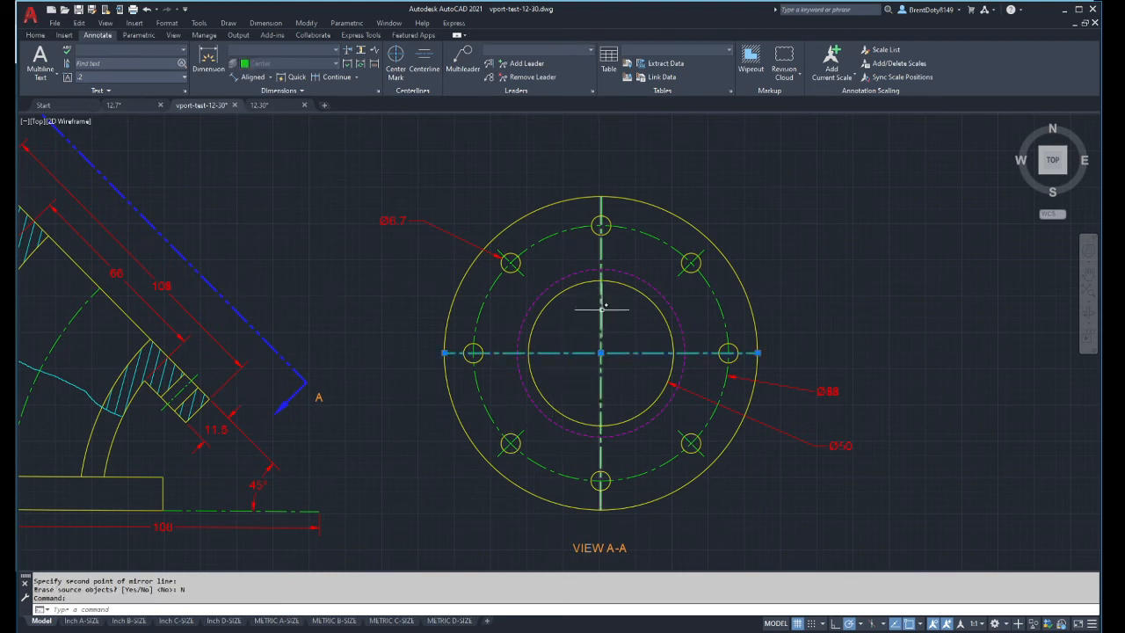
key(Delete)
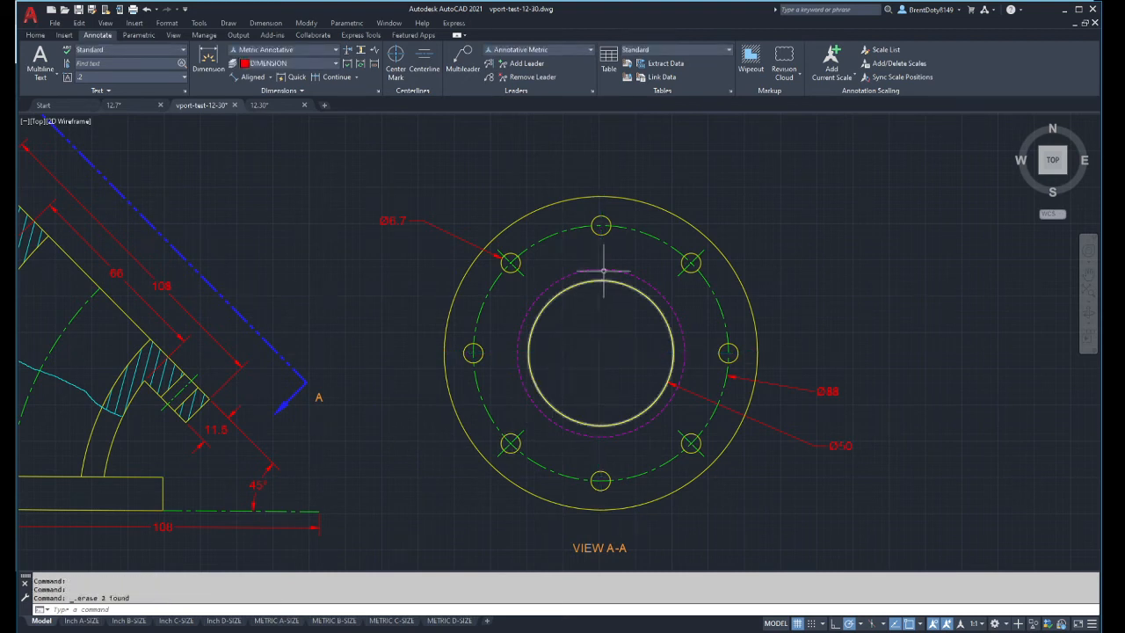
Step: Add a center mark to the flange's outer circle in View A-A
click(397, 61)
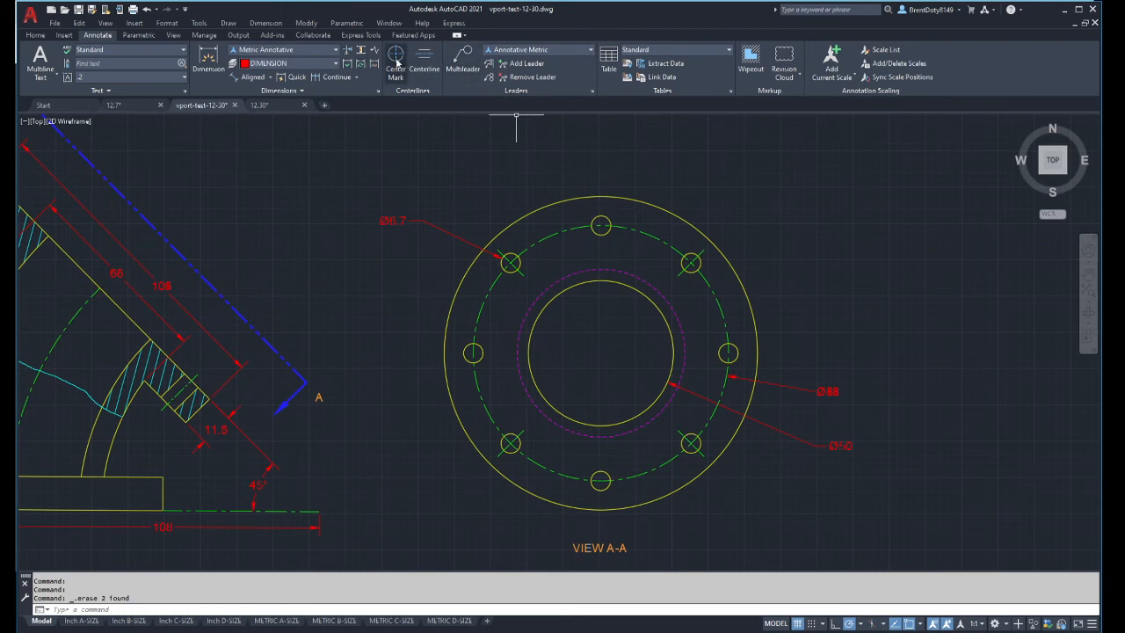
click(598, 195)
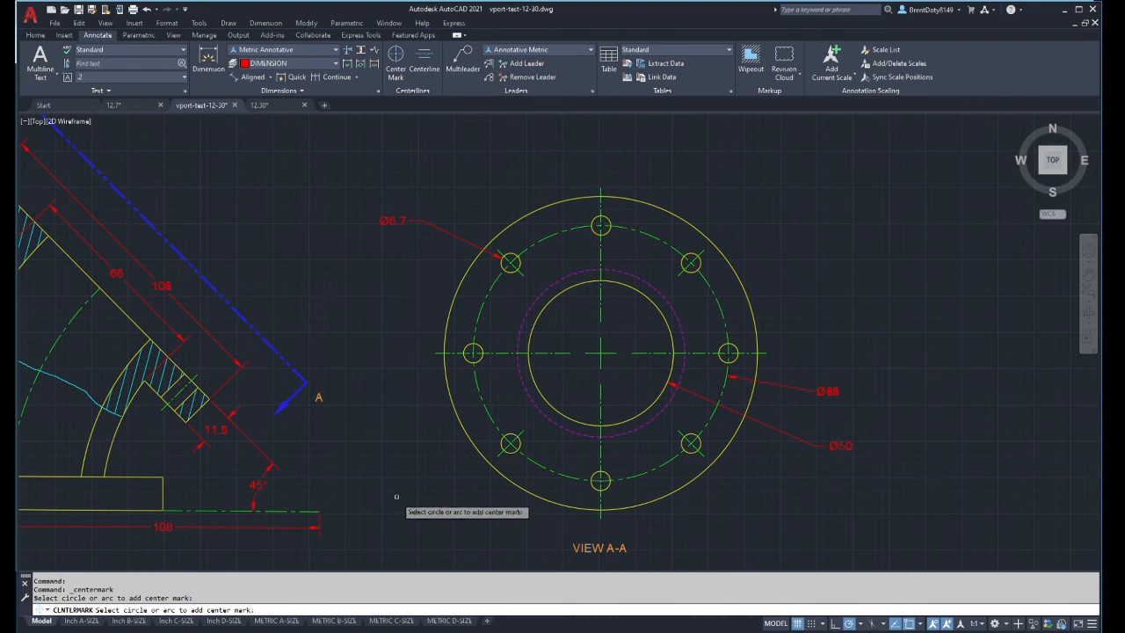
scroll(600, 227, up, 2)
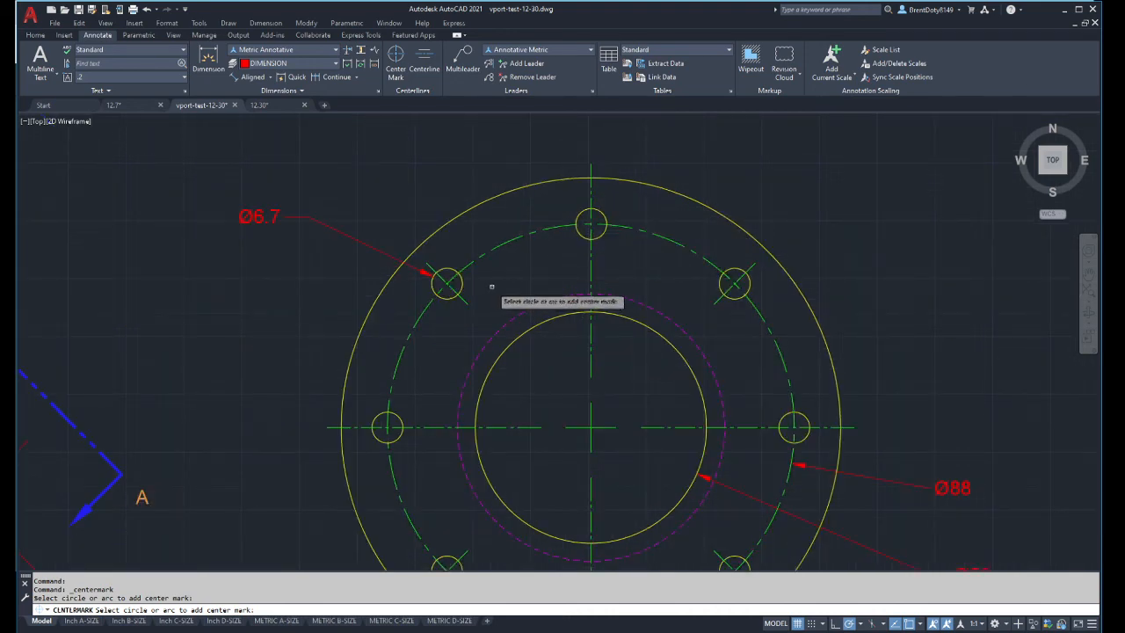
scroll(707, 270, up, 2)
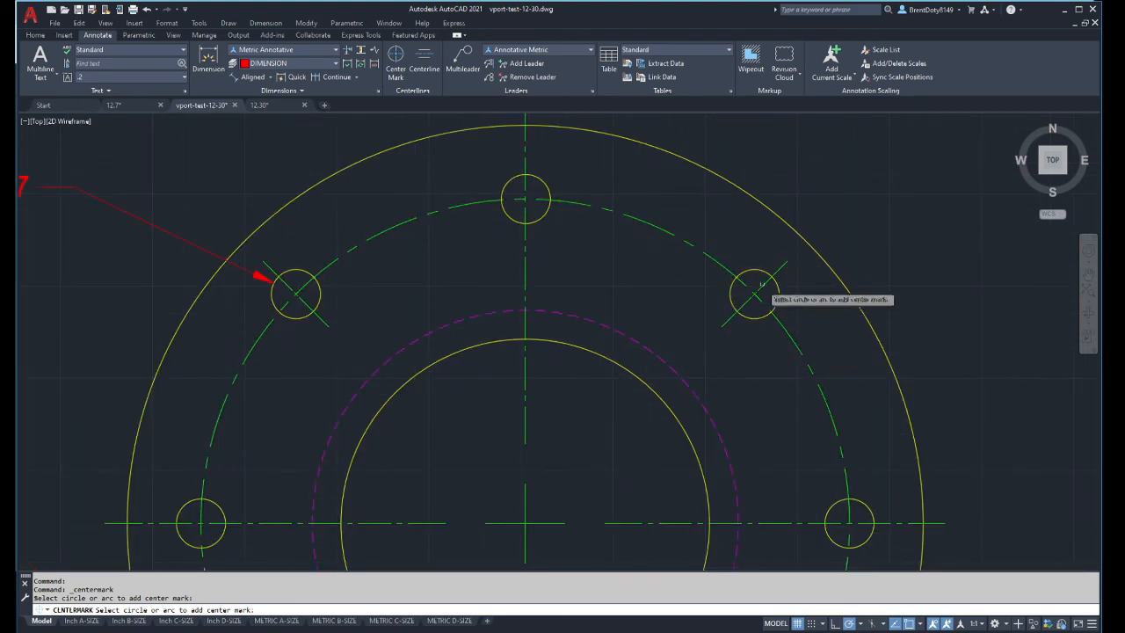
scroll(752, 295, down, 2)
scroll(752, 295, down, 3)
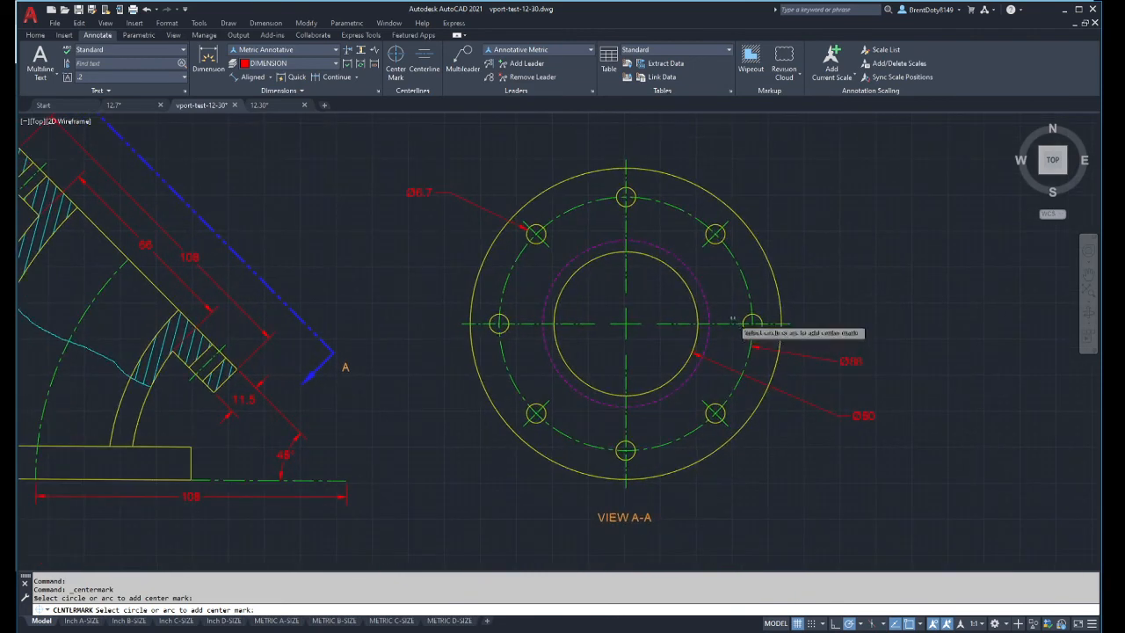
key(Escape)
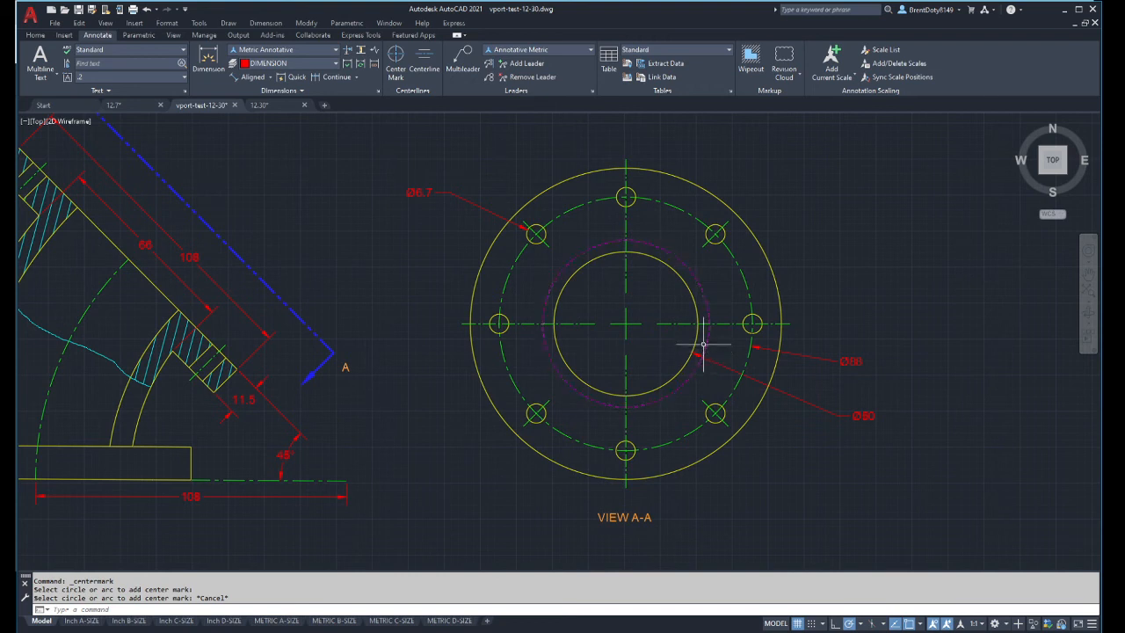
scroll(654, 370, down, 2)
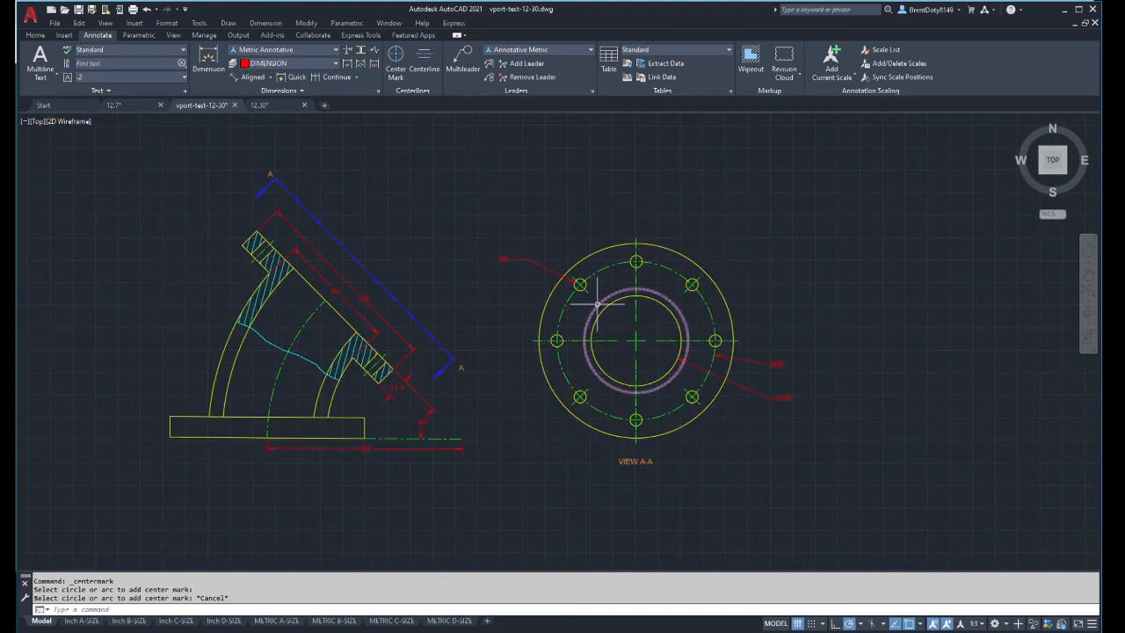
click(574, 339)
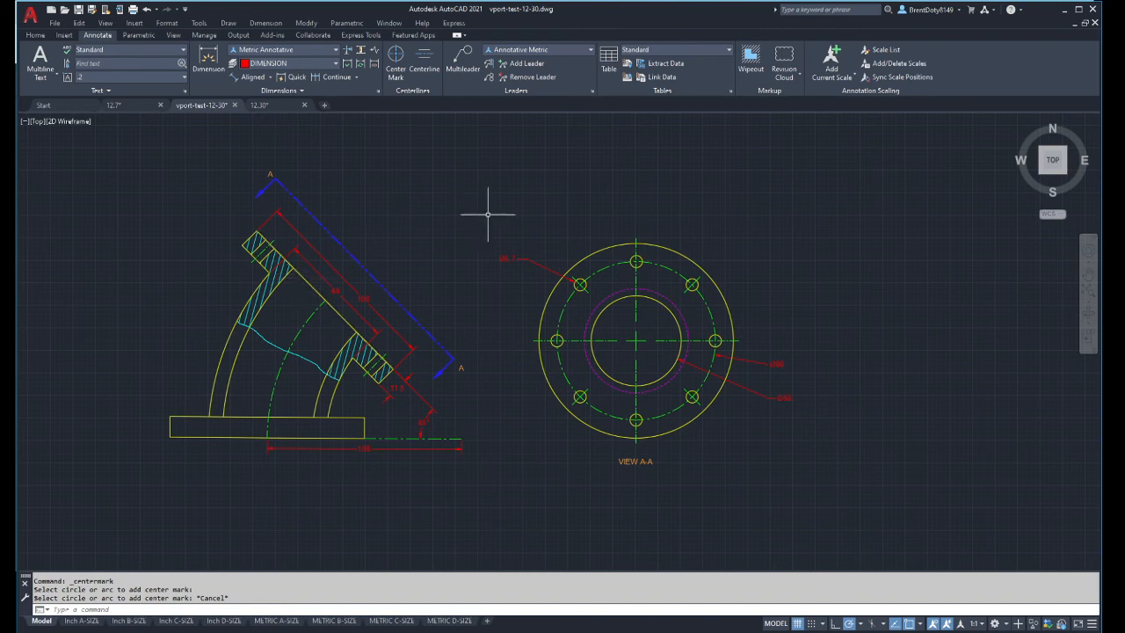
middle_drag(491, 219, 508, 249)
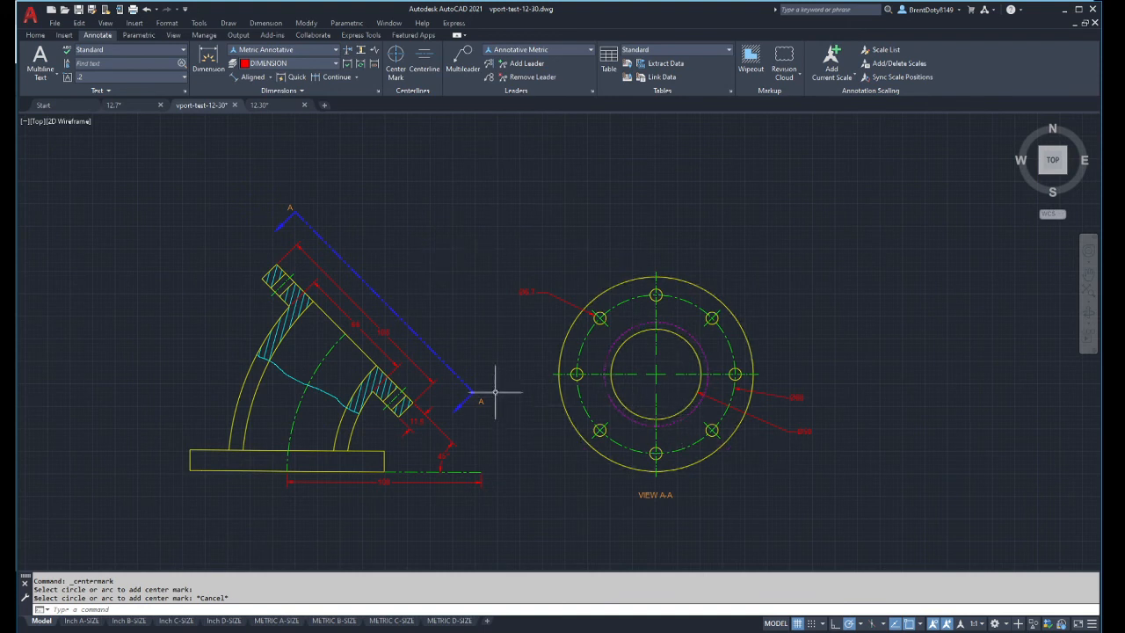
click(506, 241)
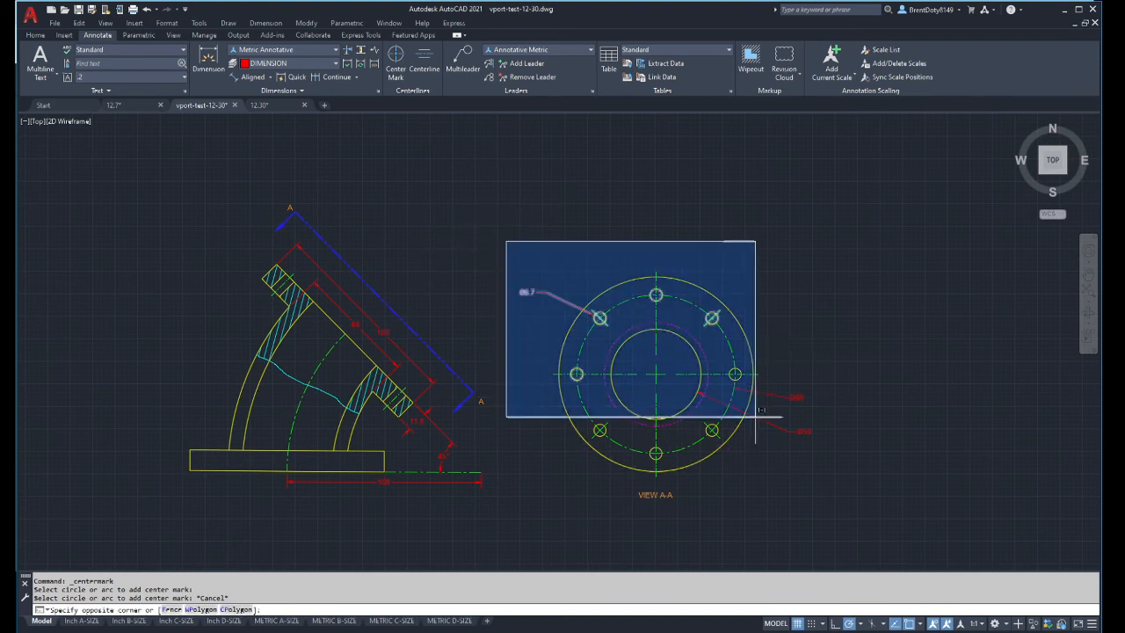
click(845, 504)
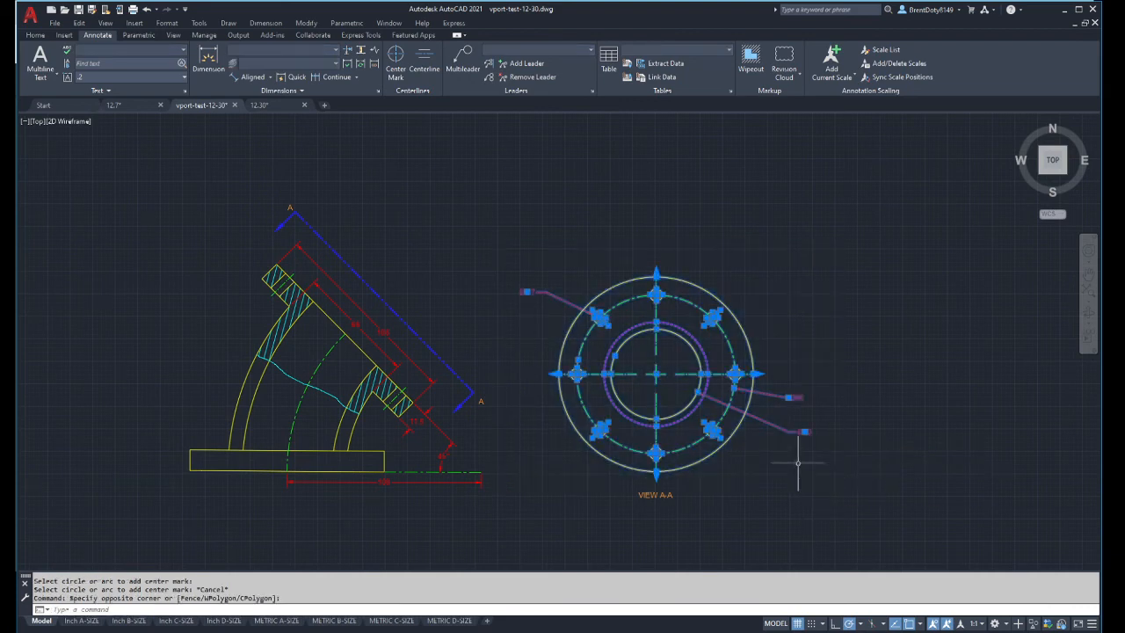
text(m)
key(Return)
click(659, 371)
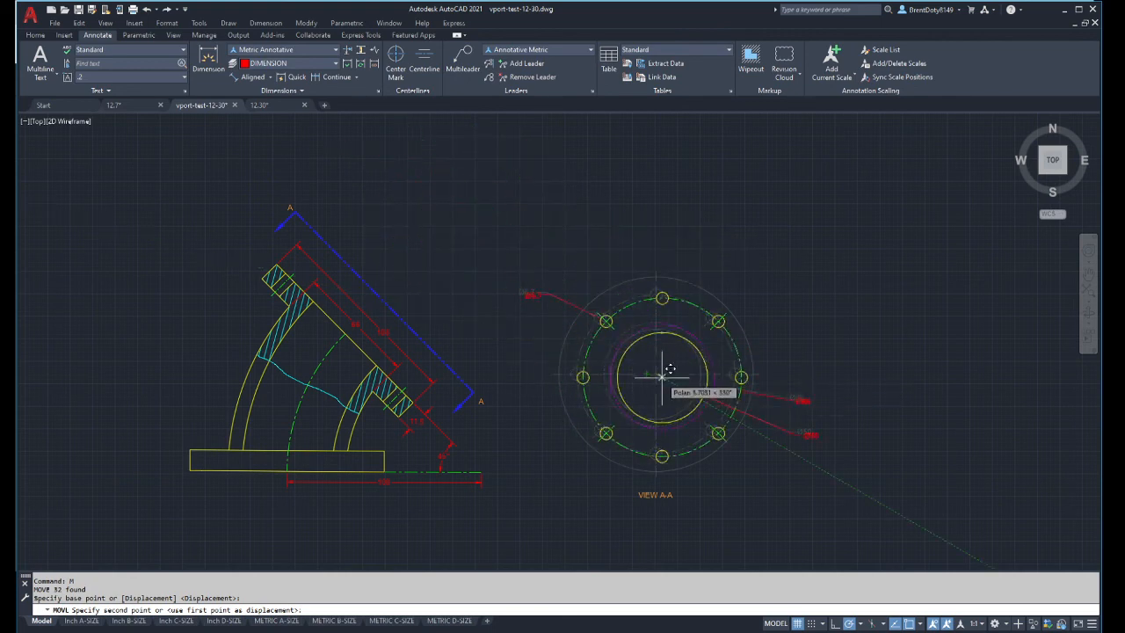
key(Escape)
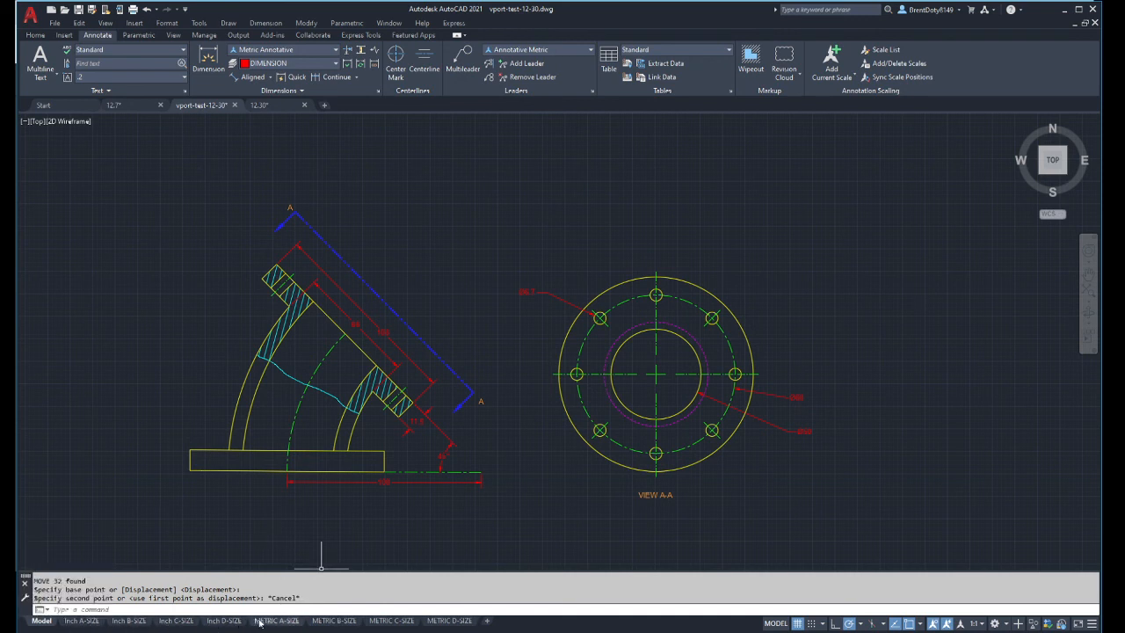
Step: Switch from model space to the METRIC B-SIZE layout
click(334, 620)
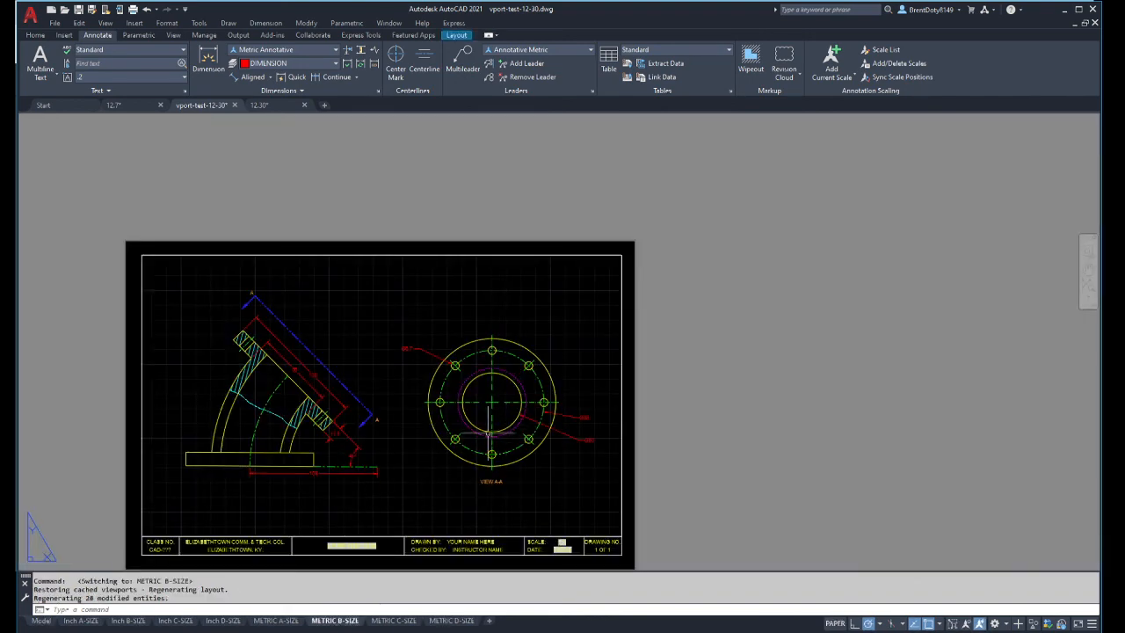